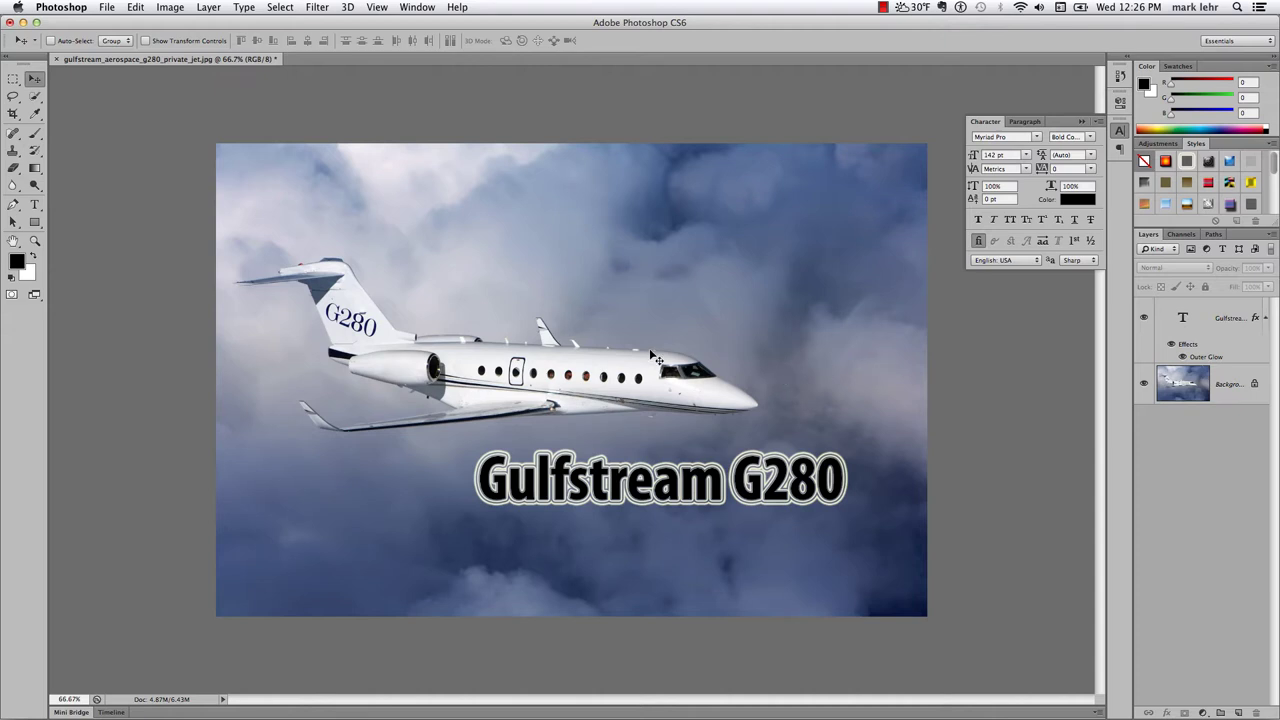
Step: Select the Gulfstream title layer and hide it, then show it again
left_click(1200, 320)
left_click(1145, 318)
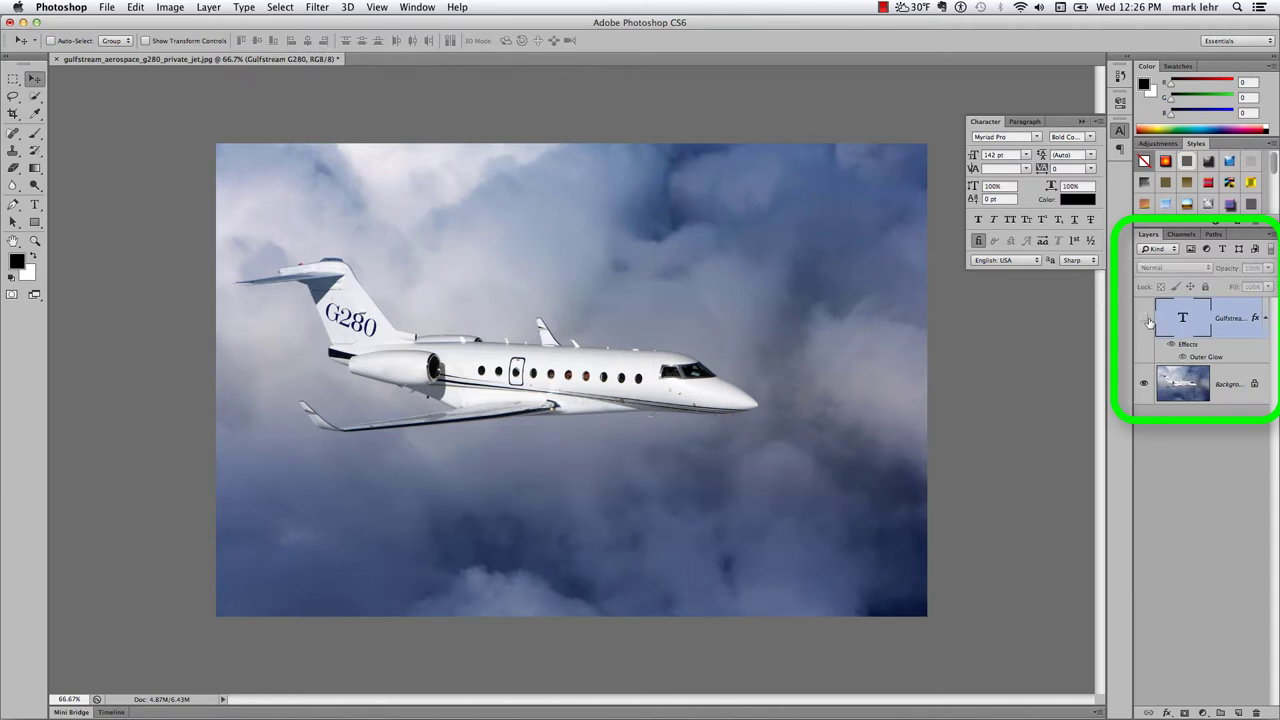
left_click(1145, 318)
Step: Convert the locked Background into an editable Layer 0, then deselect all layers
left_click(1228, 382)
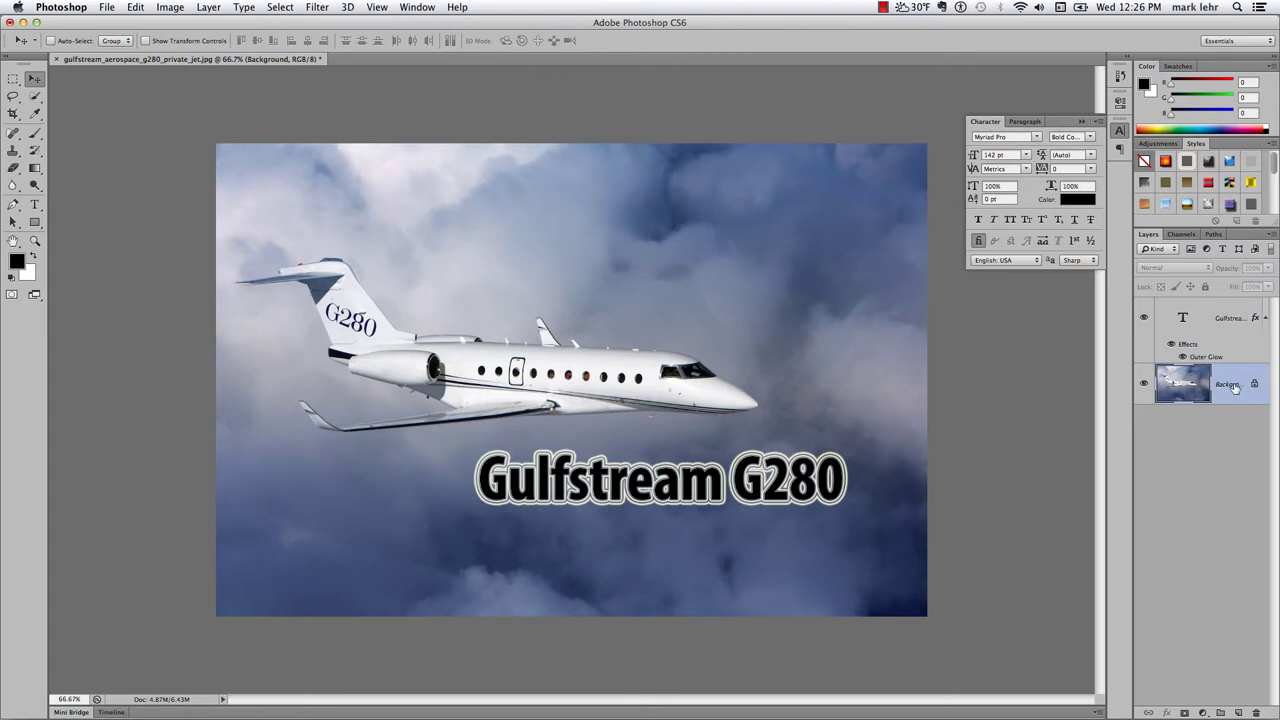
double_click(1234, 386)
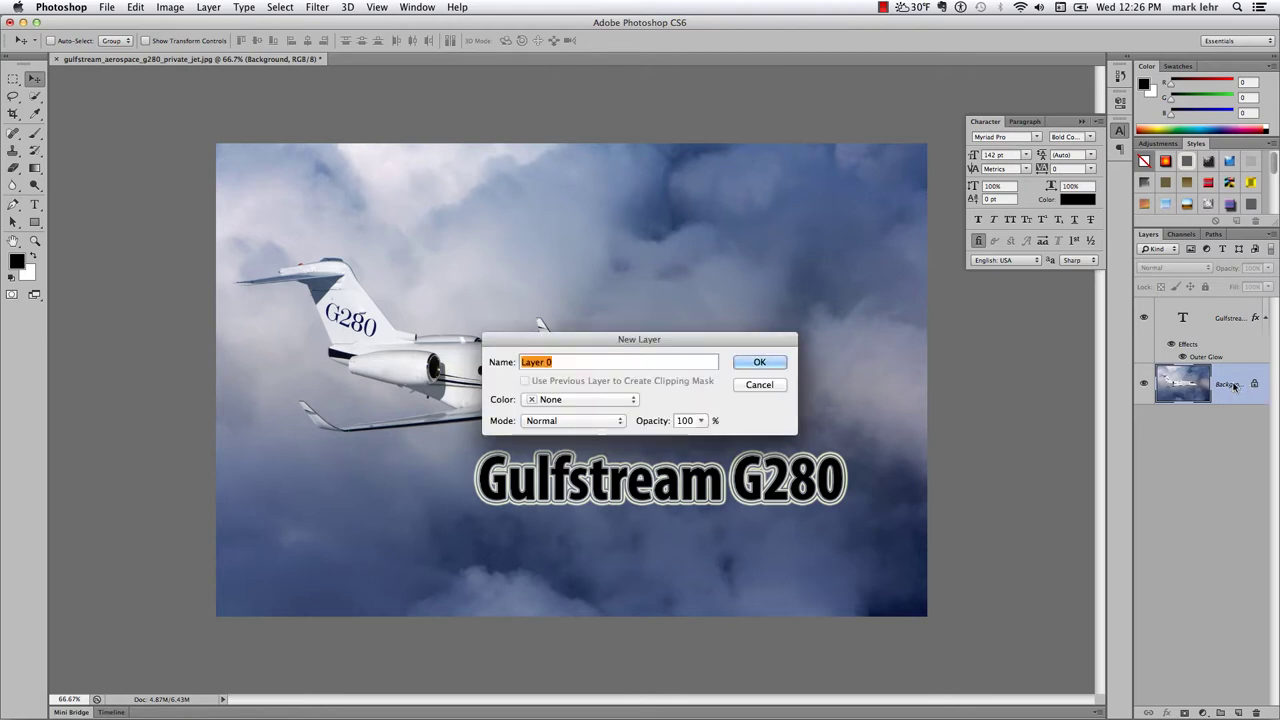
left_click(759, 362)
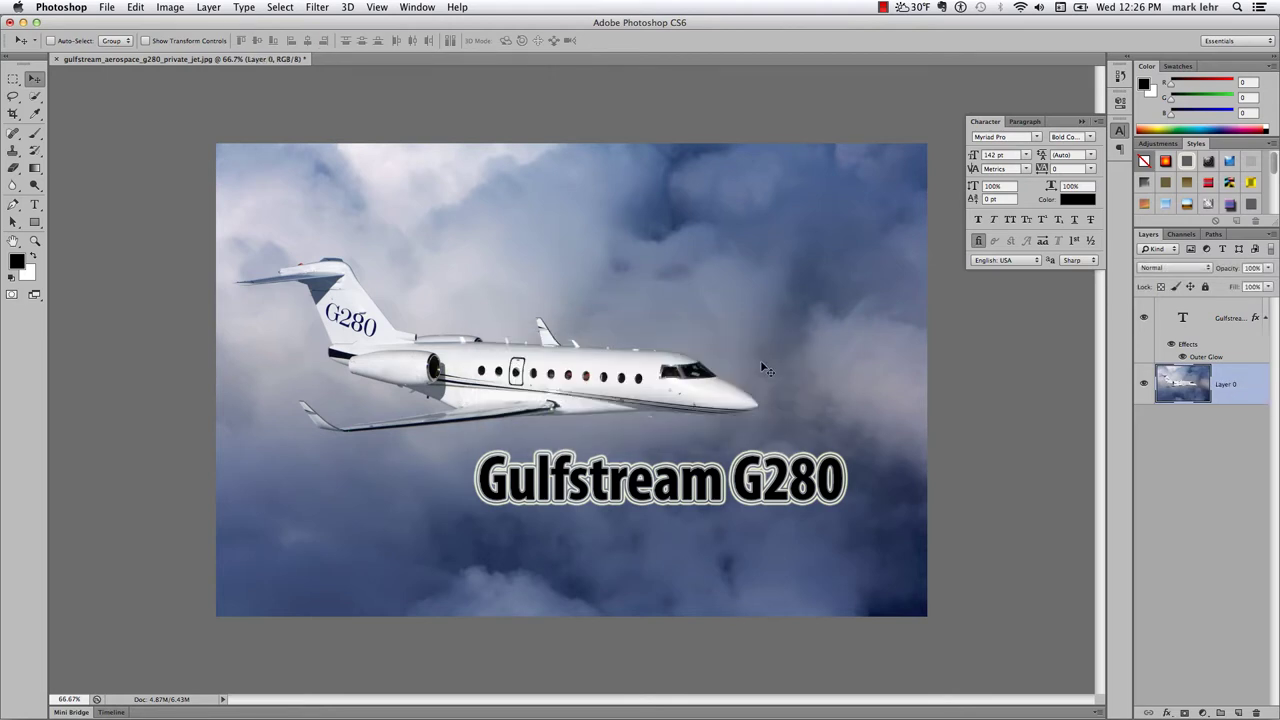
left_click(1228, 428)
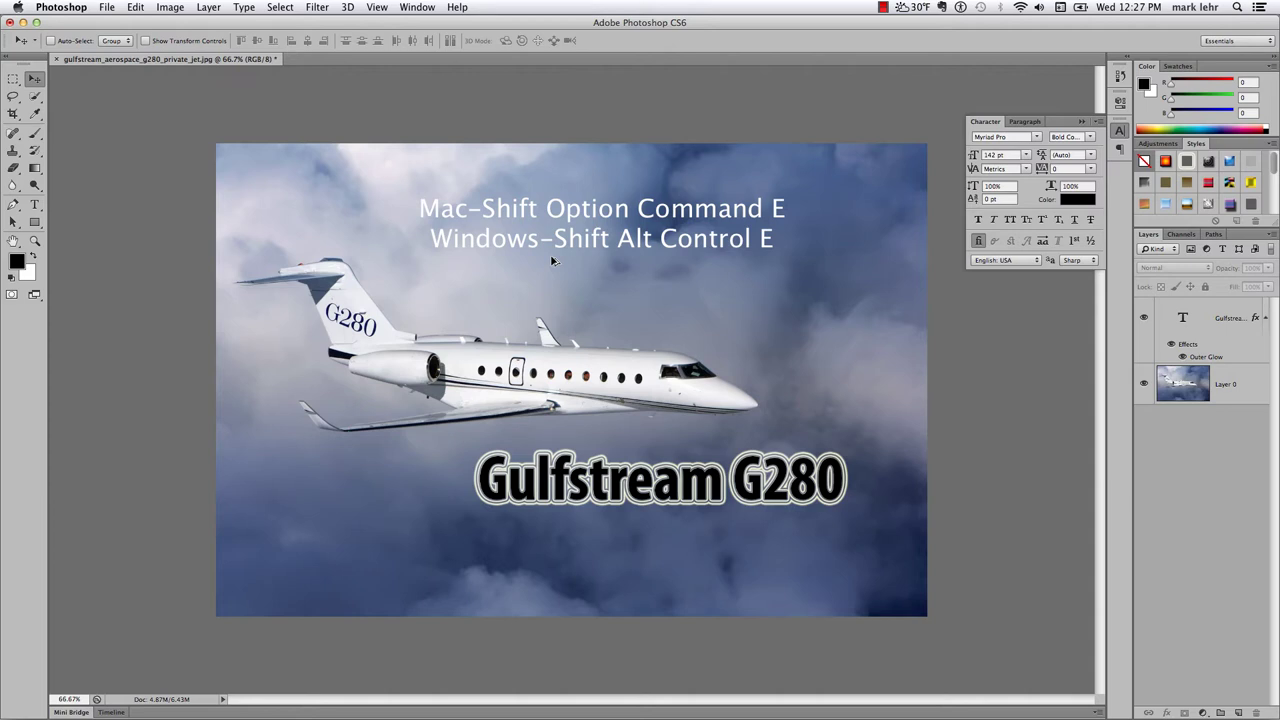
Step: Stamp all visible layers into a new Layer 1 with Shift+Alt+Ctrl+E, then toggle layer visibility to compare
key("shift+alt+ctrl+e")
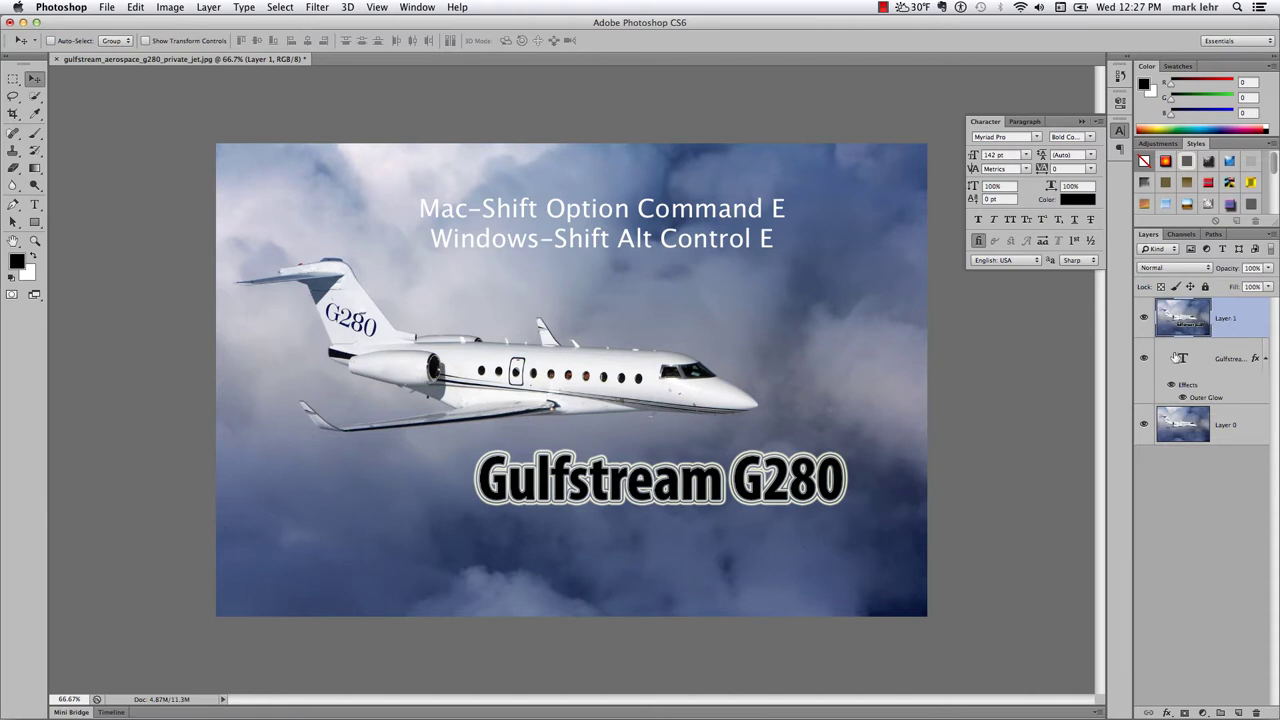
left_click(1143, 360)
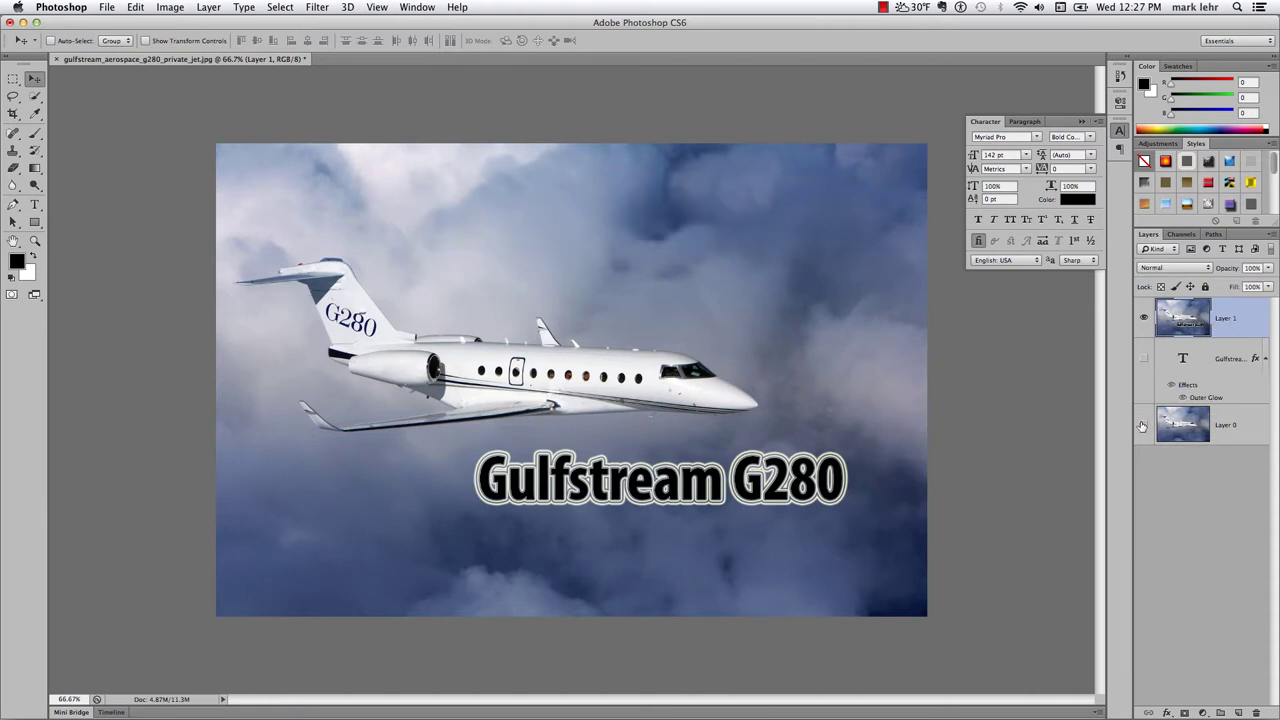
left_click(1144, 318)
left_click(1145, 358)
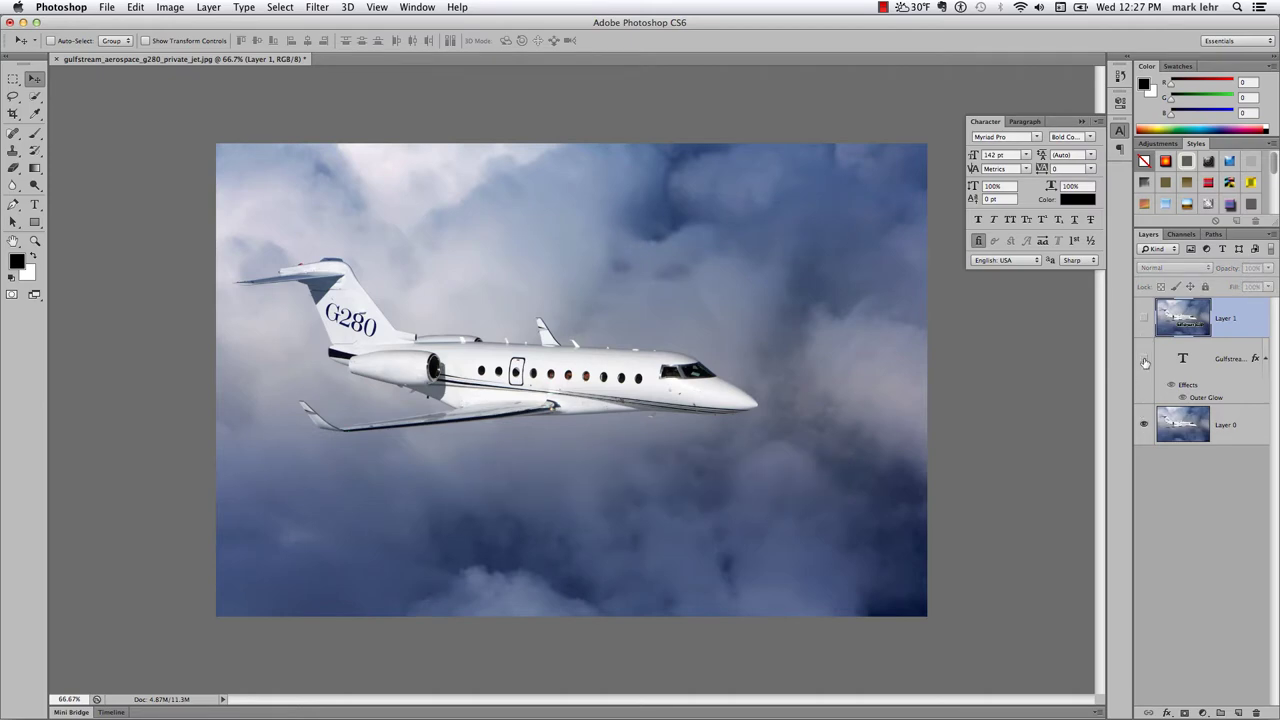
left_click(1144, 425)
left_click(1144, 425)
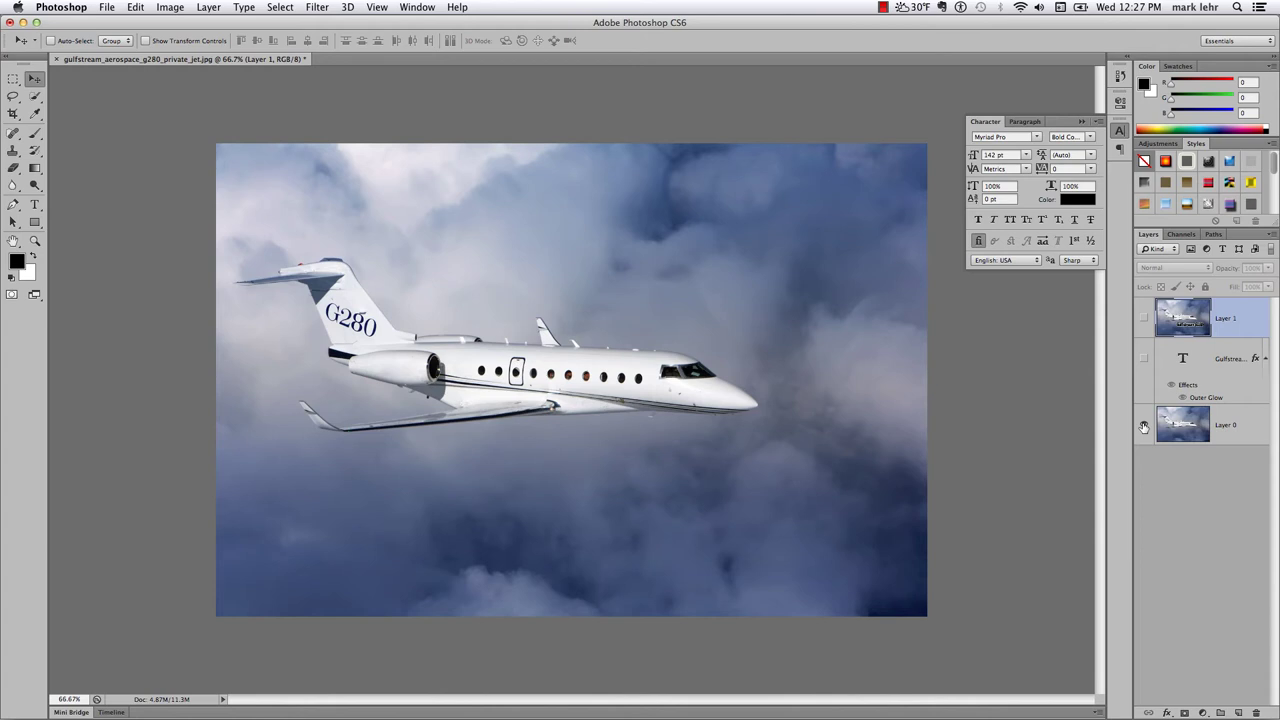
left_click(1144, 358)
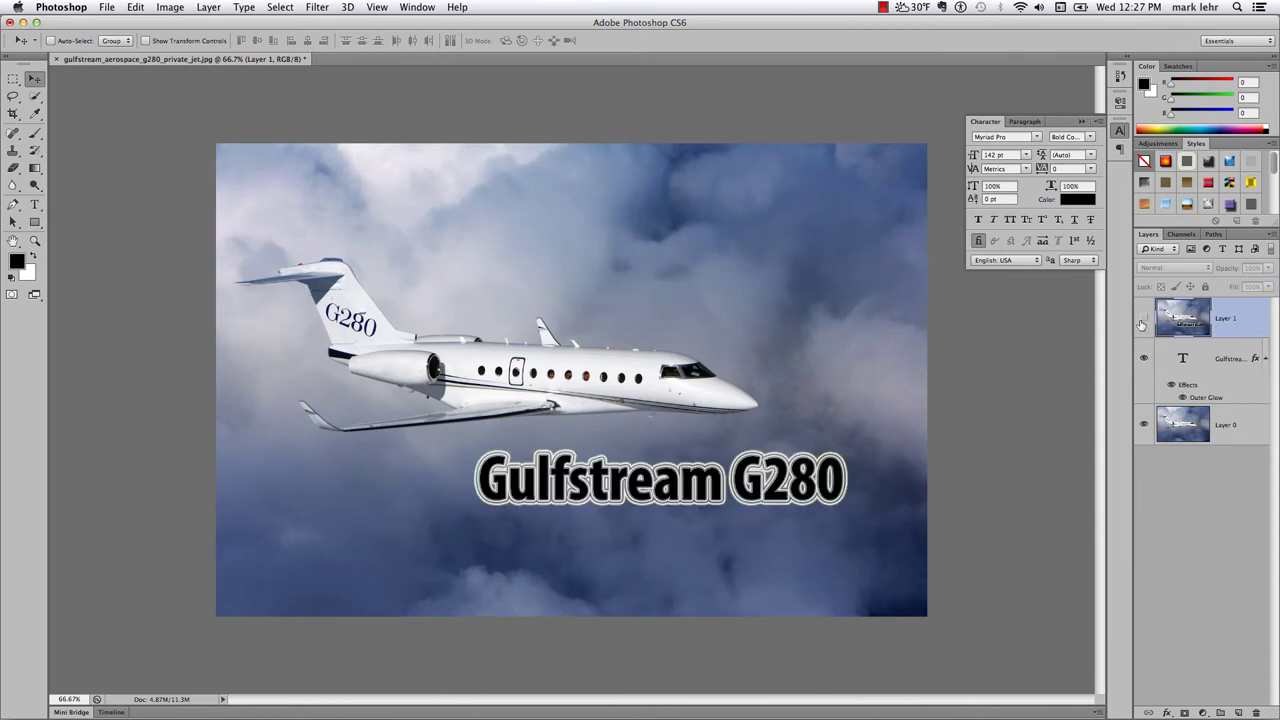
left_click(1144, 318)
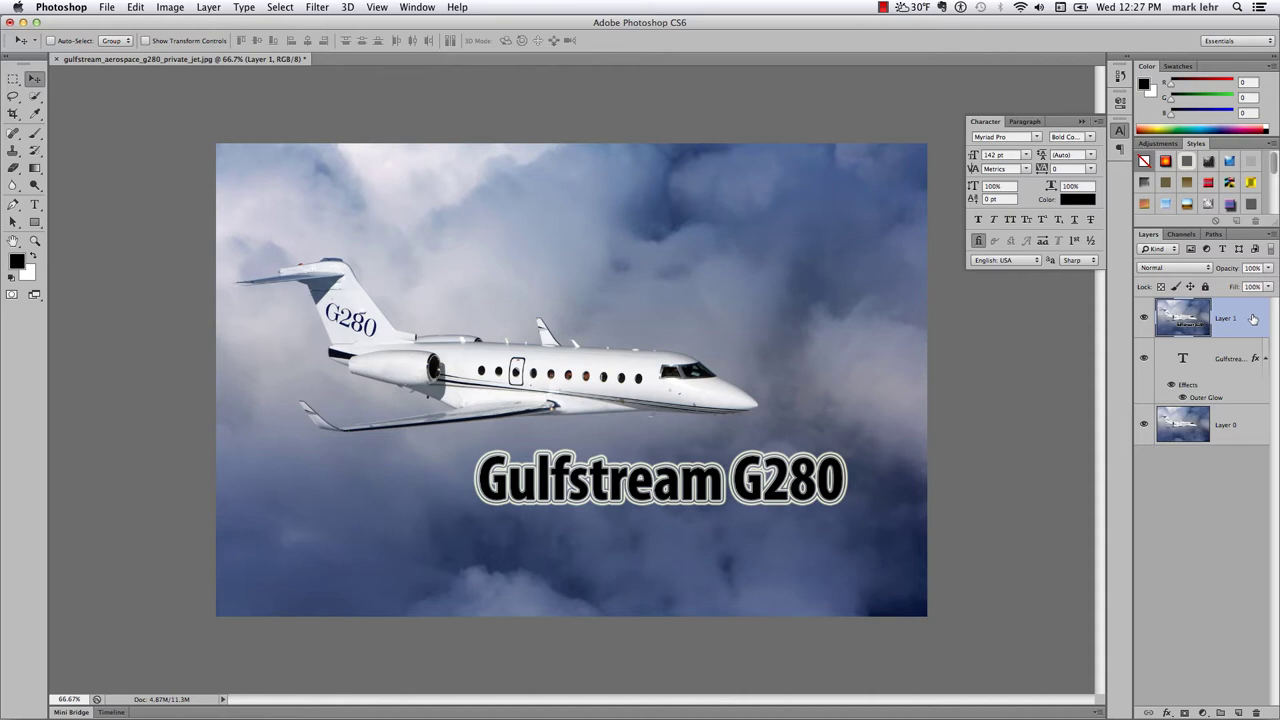
Step: Delete the merged Layer 1, then show Window > Actions with Default Actions collapsed and the panel enlarged
left_click(1120, 133)
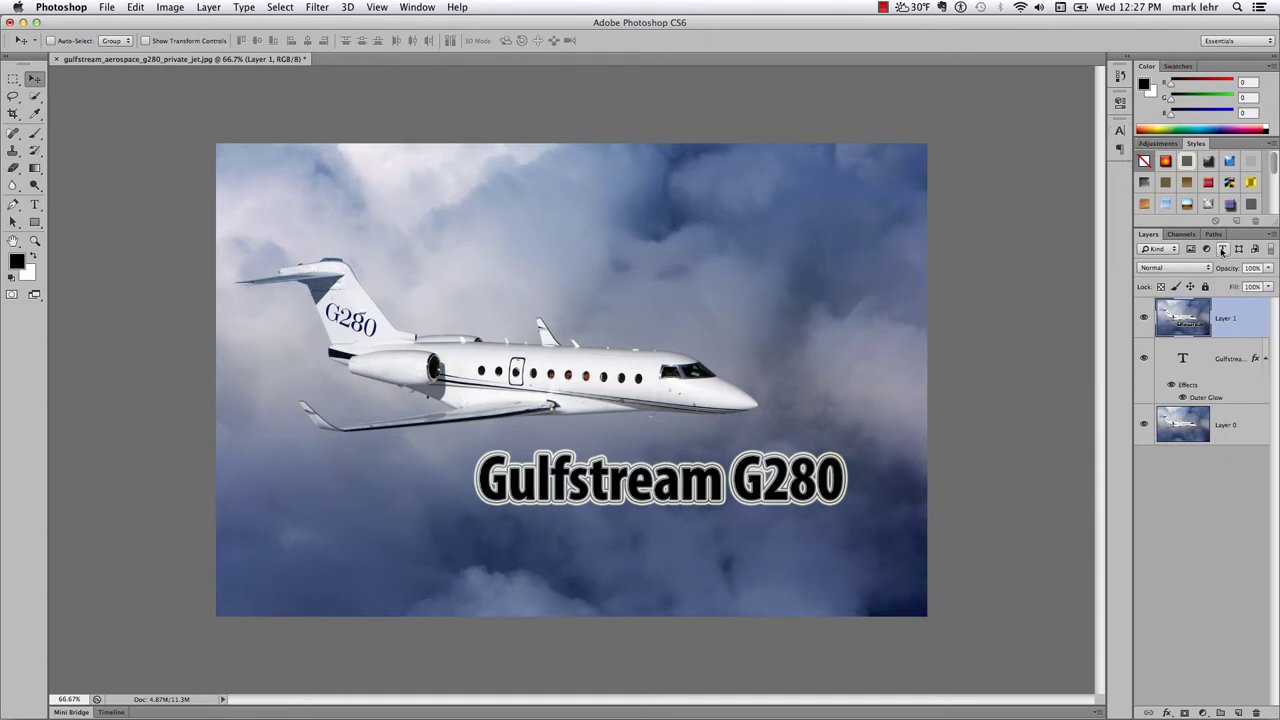
left_click_drag(1240, 318, 1258, 710)
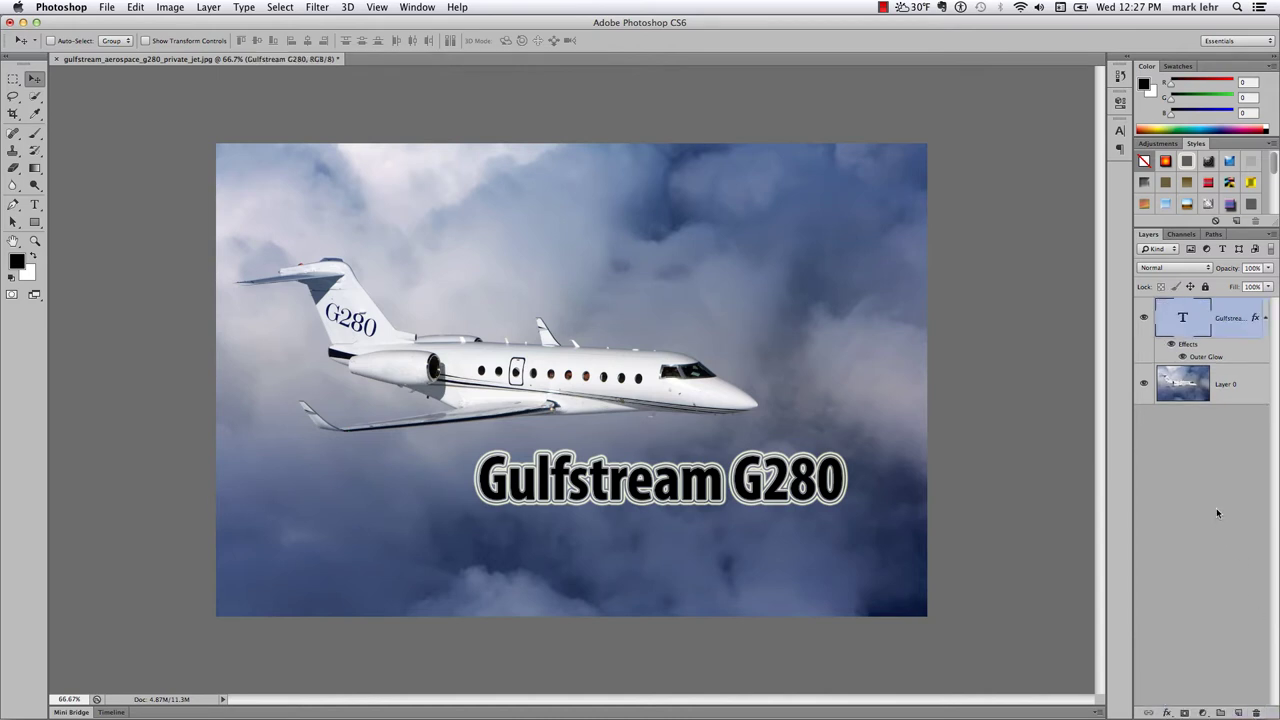
left_click(417, 7)
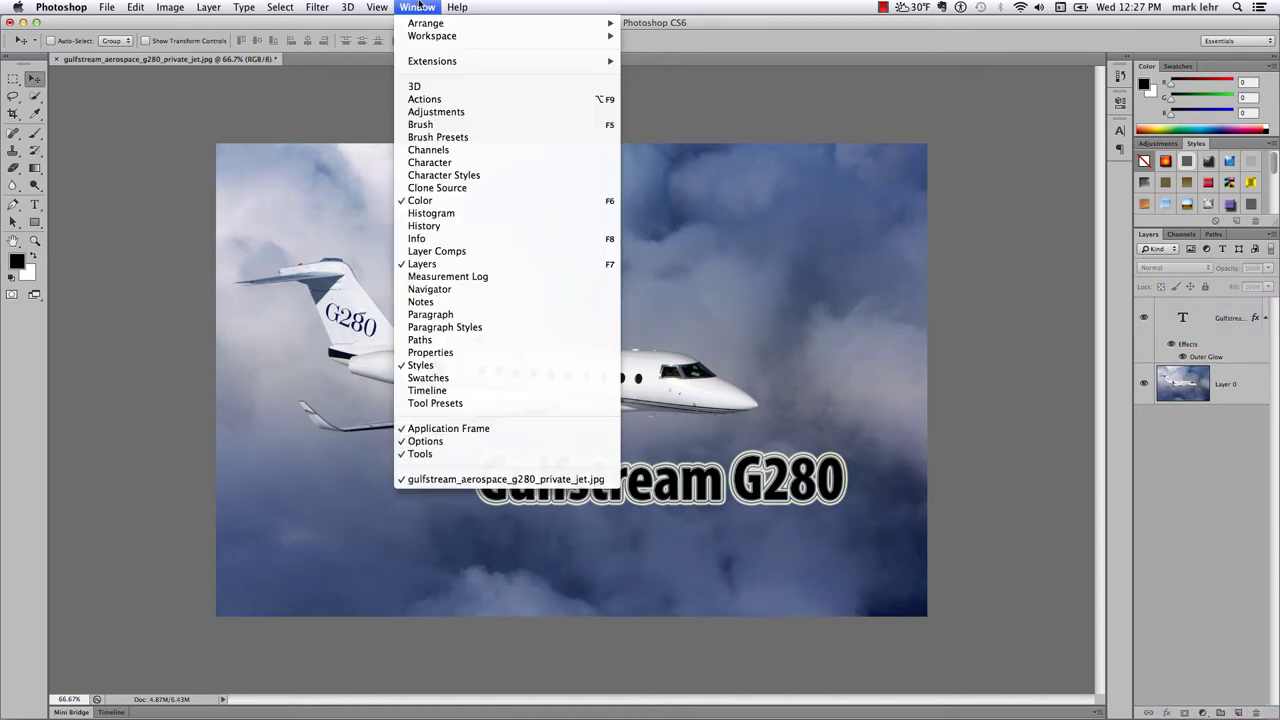
left_click(465, 100)
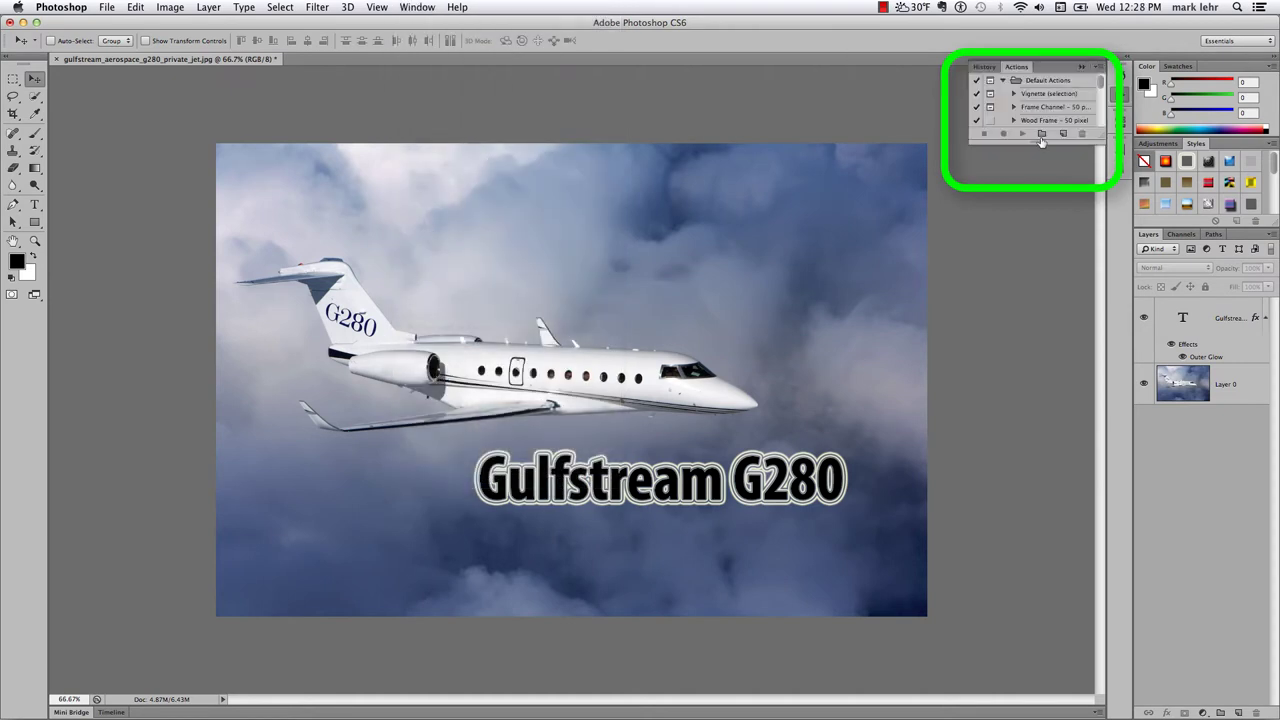
left_click(1003, 80)
left_click_drag(1100, 140, 1104, 199)
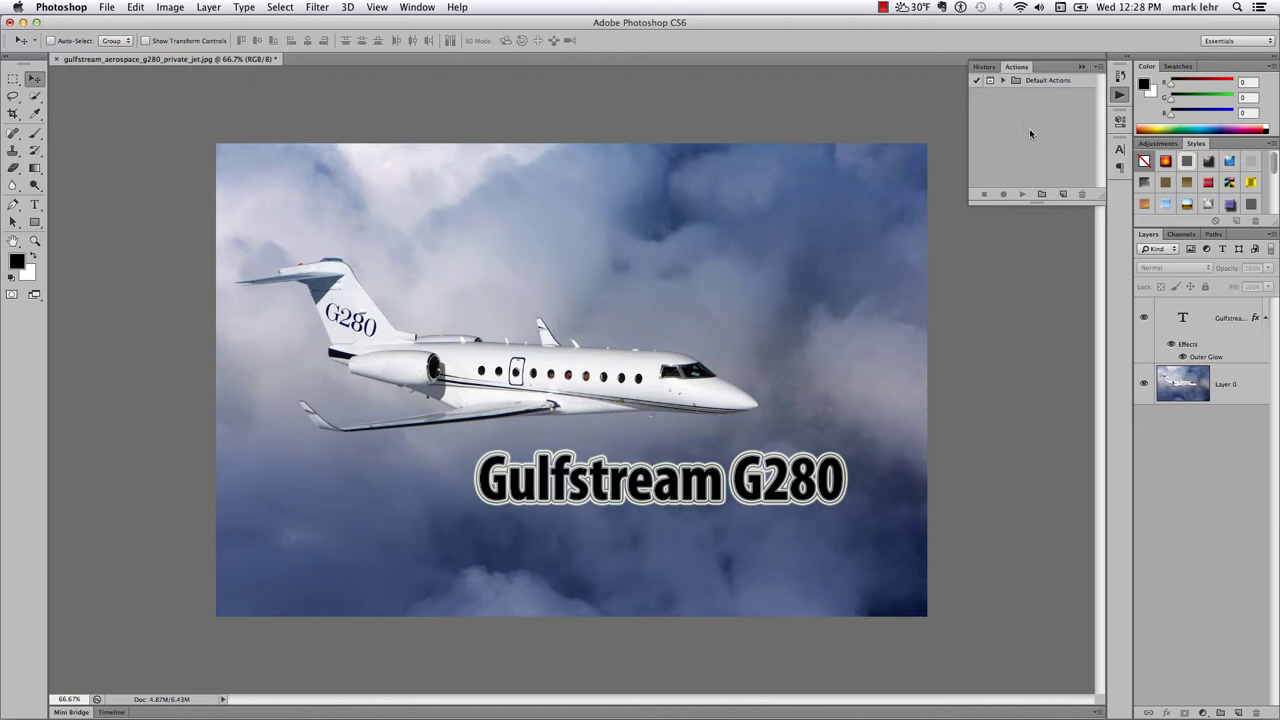
Step: Create an action named Composite with a Shift+F1 shortcut and Red colour, and start recording
left_click(1064, 195)
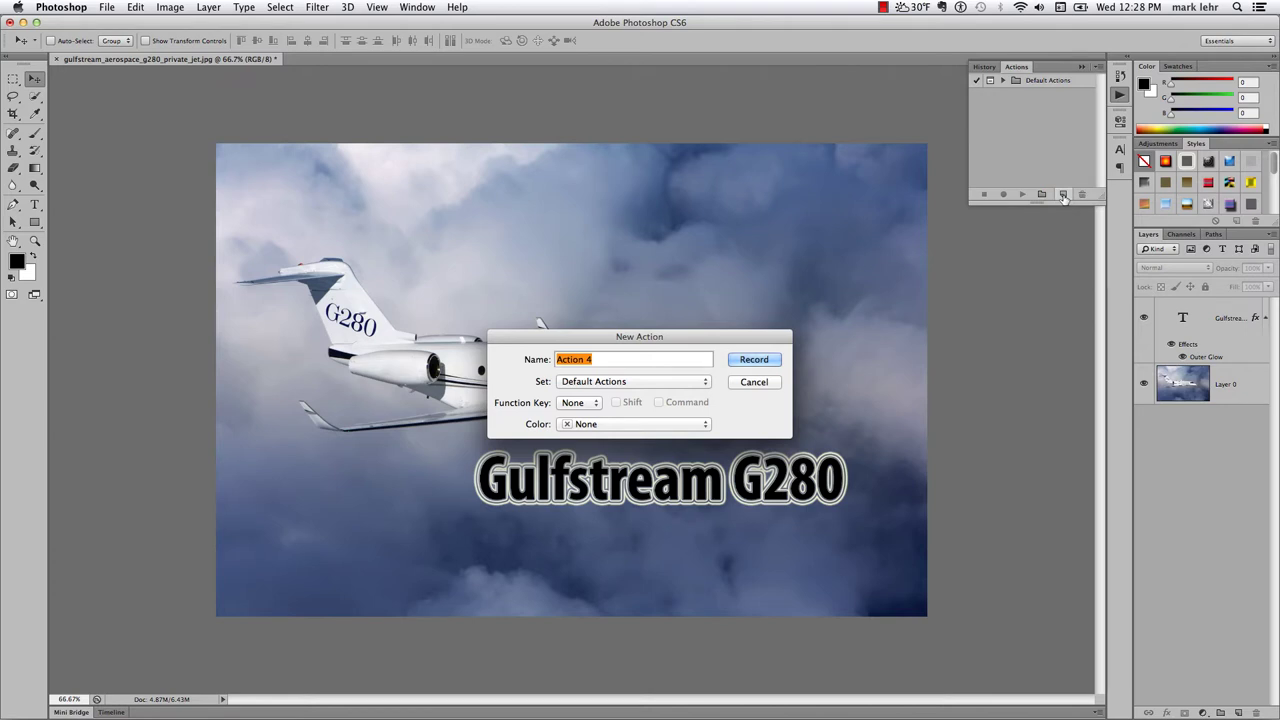
type("Composite")
left_click(583, 401)
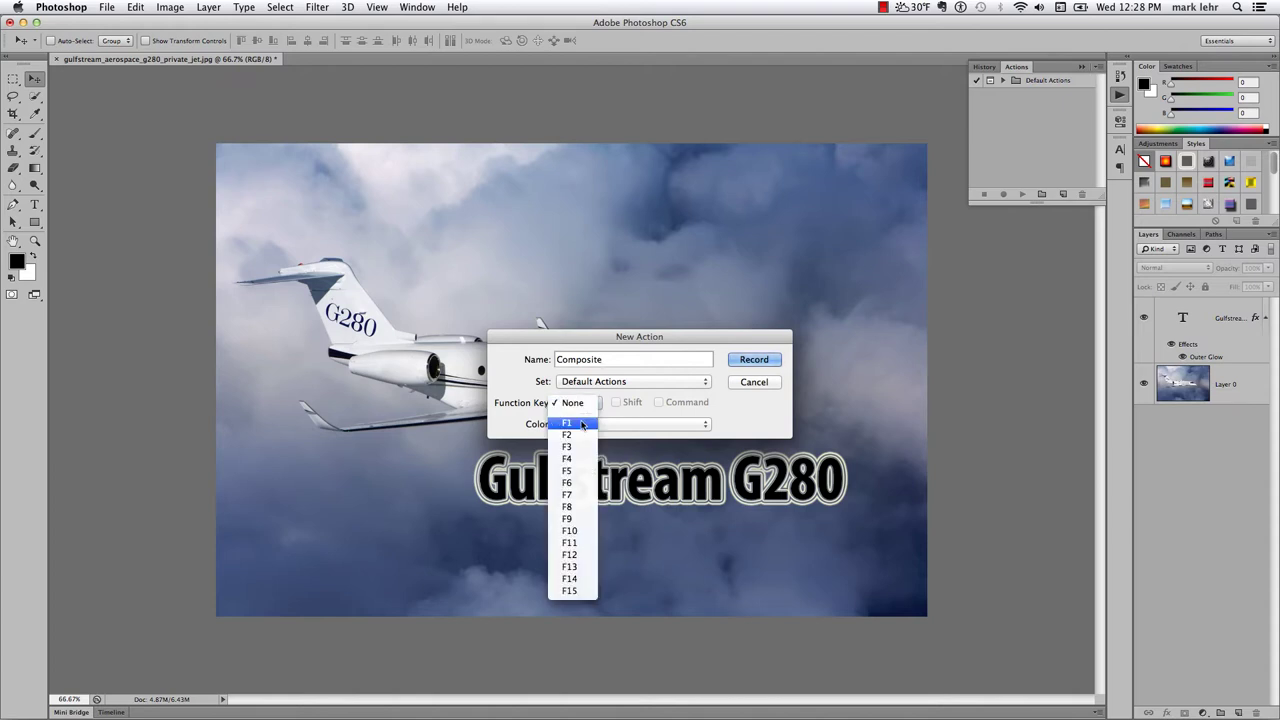
left_click(582, 424)
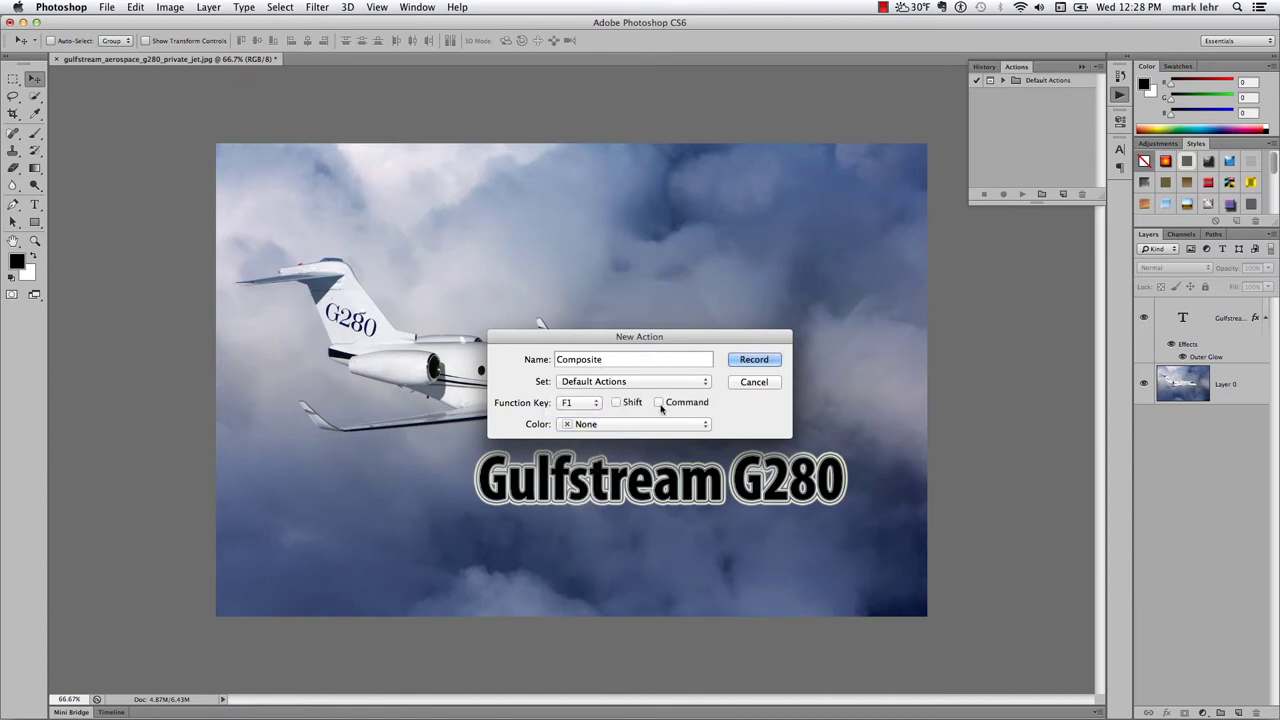
left_click(616, 402)
left_click(617, 424)
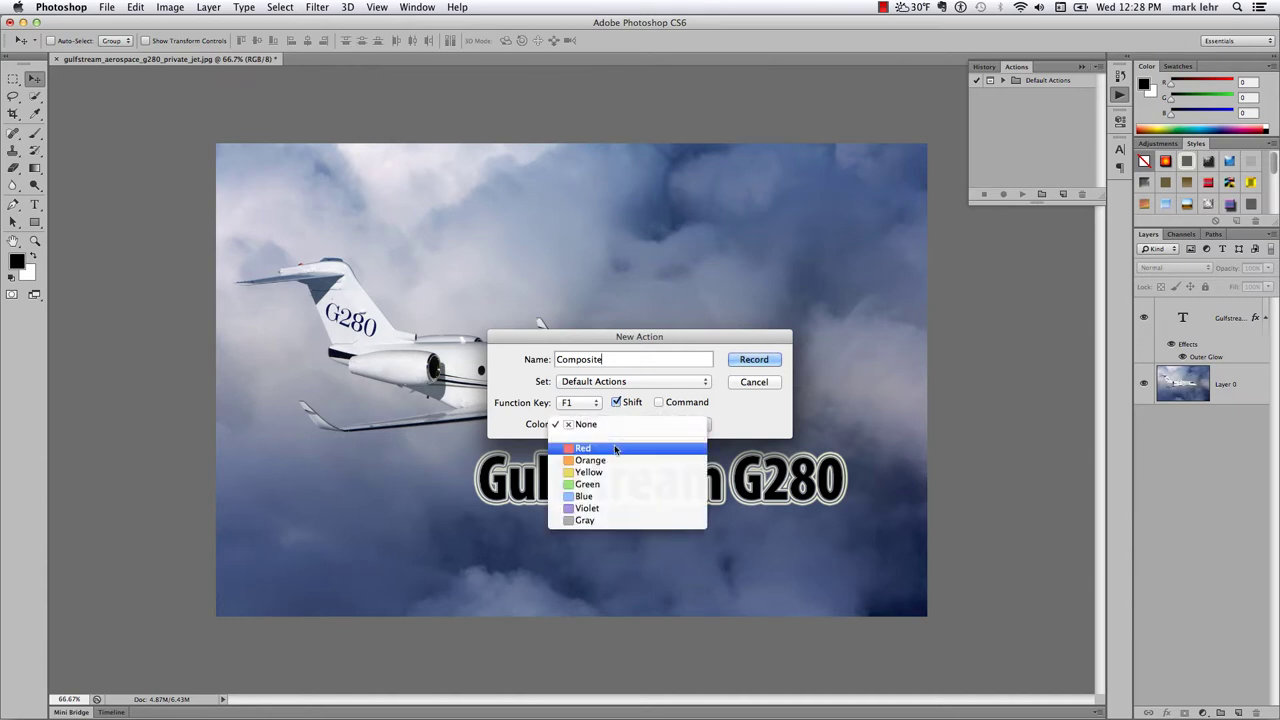
left_click(615, 449)
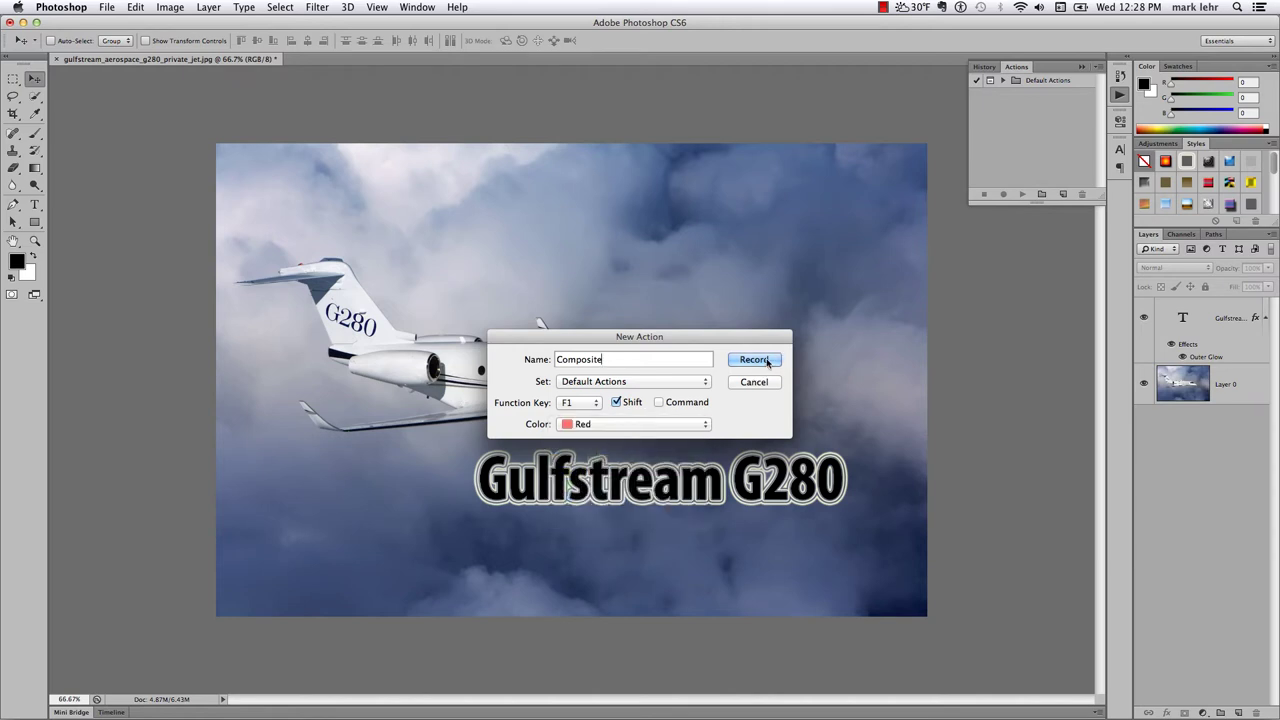
left_click(758, 360)
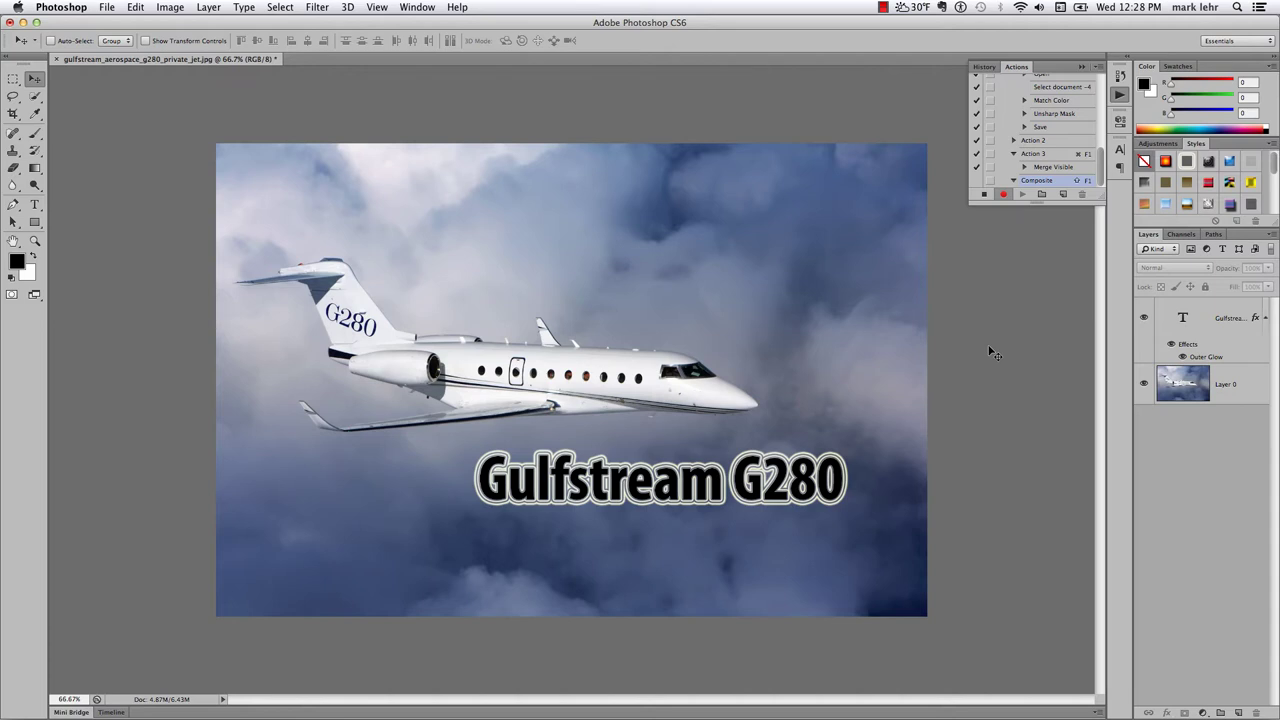
Step: Record a Shift+Alt+Ctrl+E merge-visible into Composite, creating Layer 1, then stop recording
key("alt+shift+super+e")
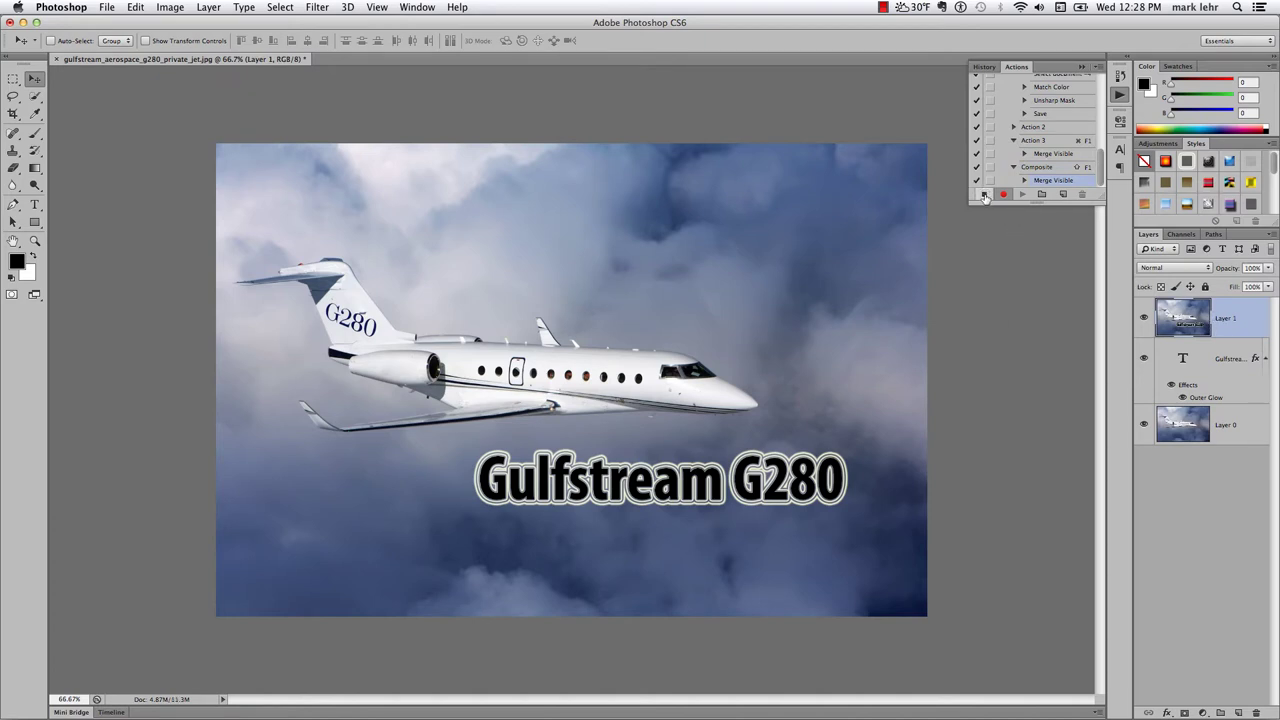
left_click(984, 196)
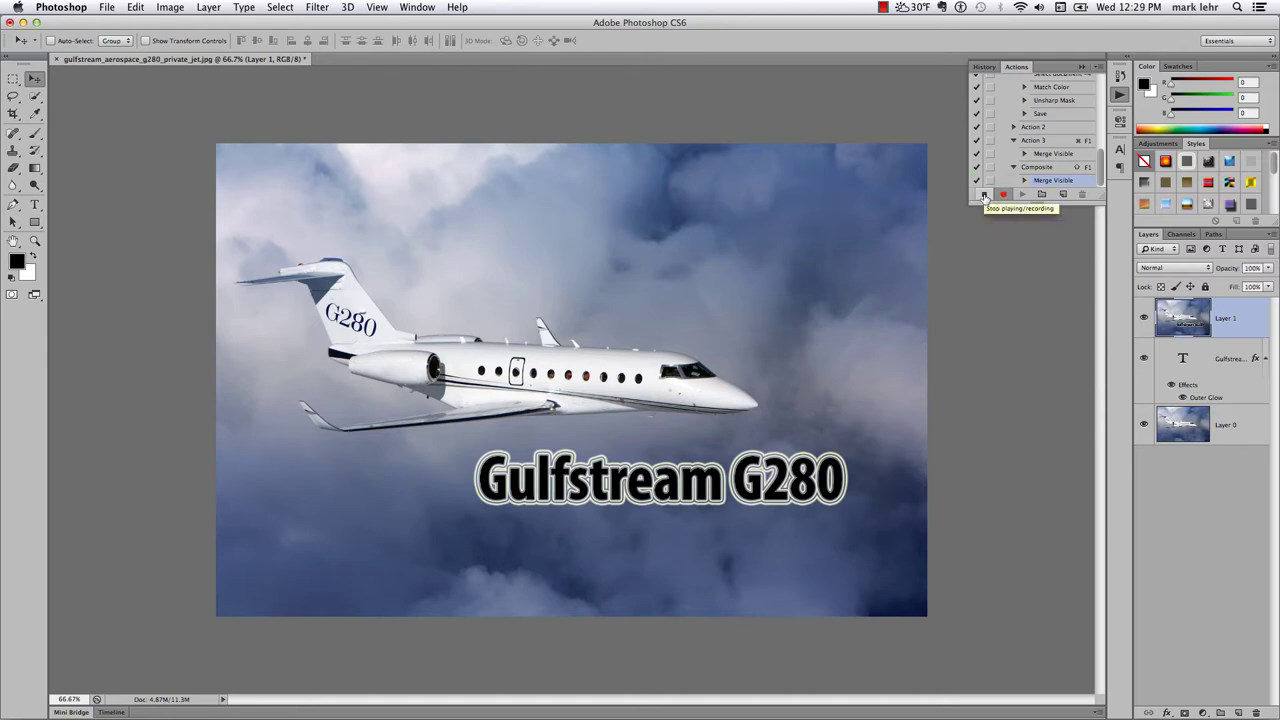
left_click(984, 195)
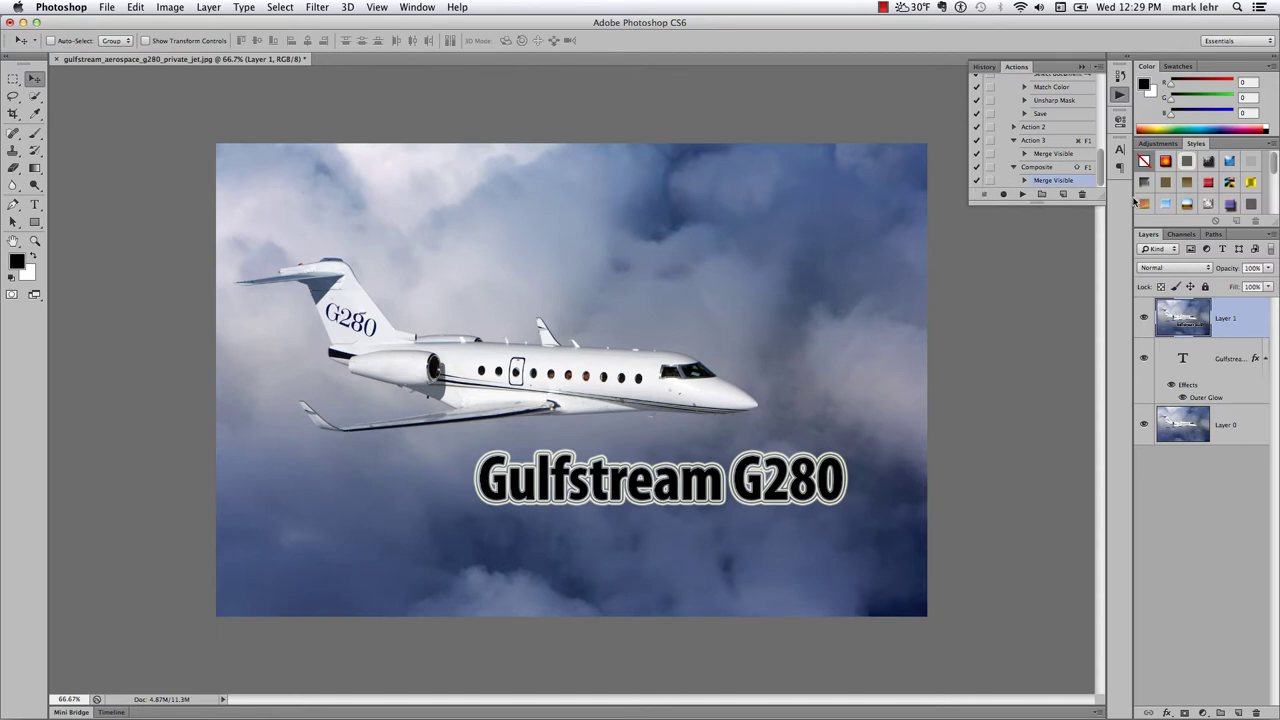
Step: Delete the old Layer 1 and replay the Composite action with Shift+F1 to rebuild the merge
left_click_drag(1100, 201, 1105, 242)
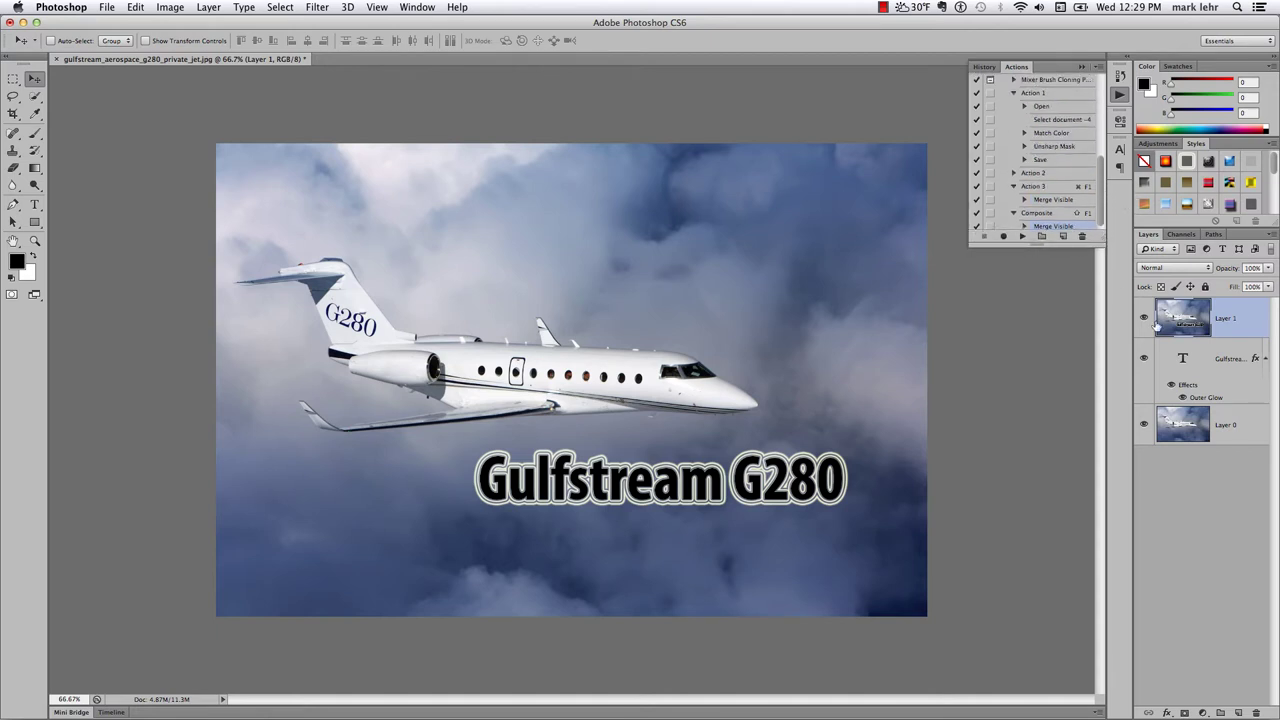
left_click_drag(1245, 325, 1256, 712)
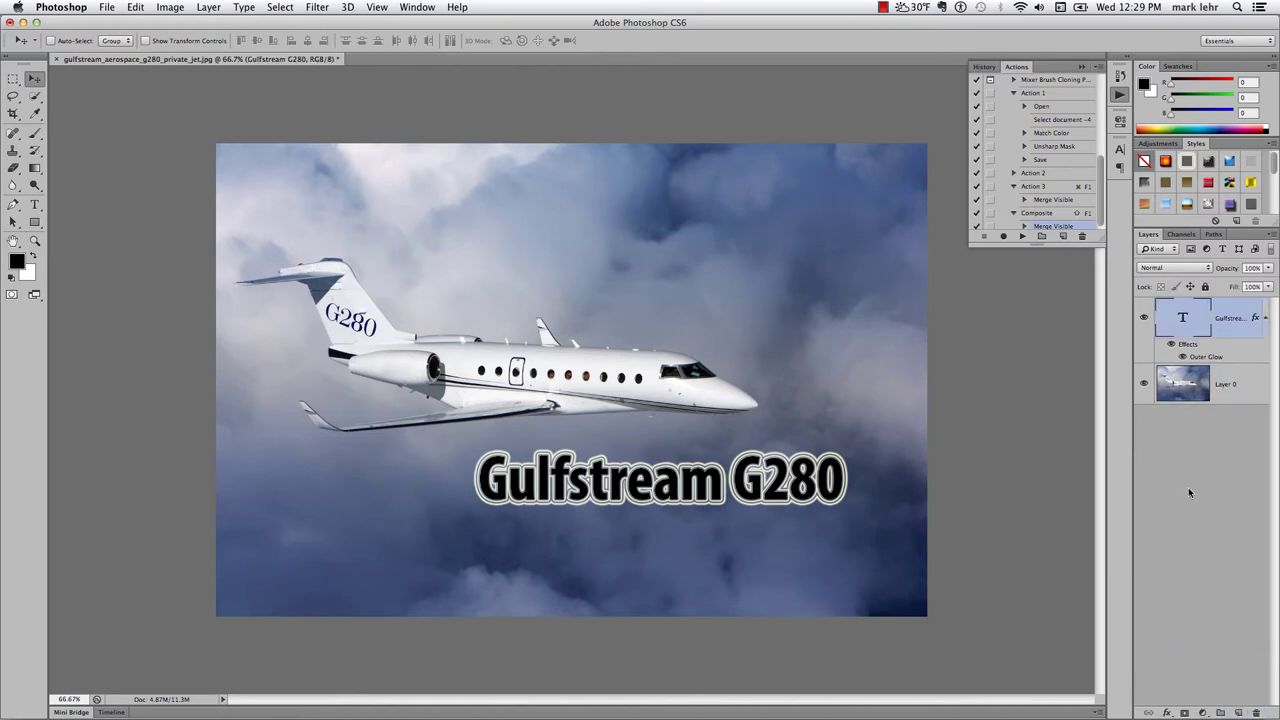
left_click(1188, 490)
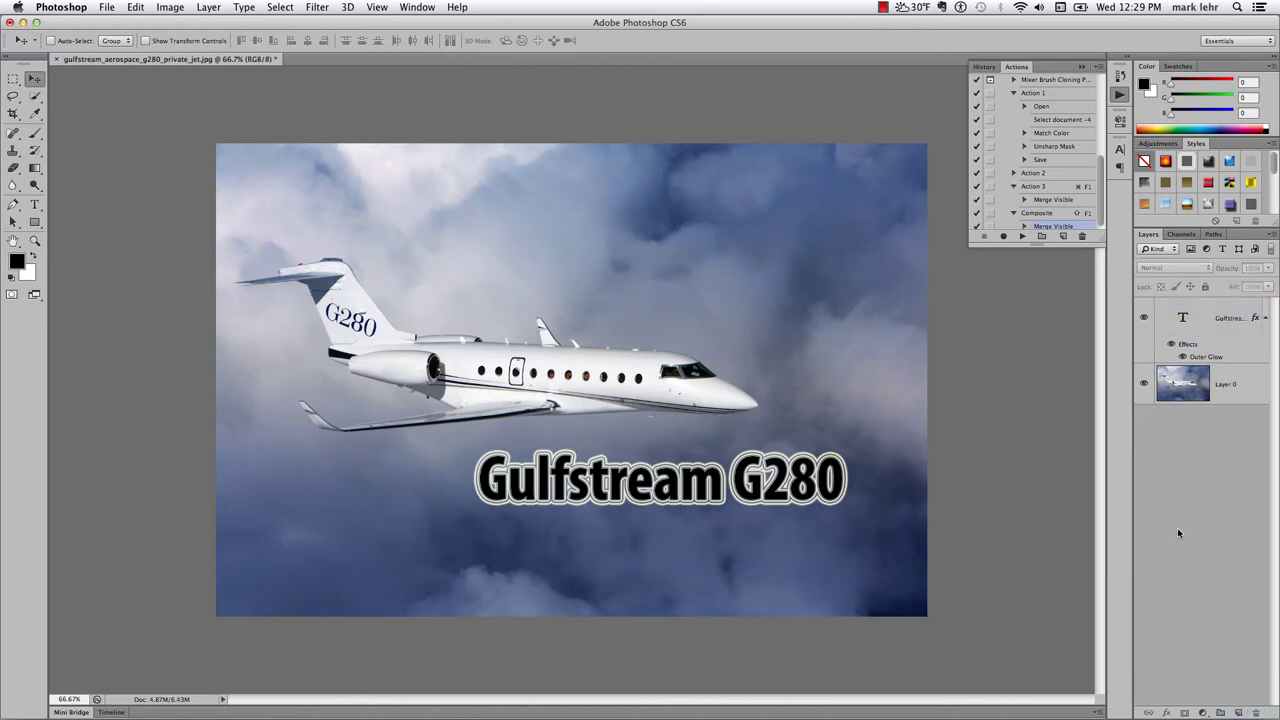
key("shift+F1")
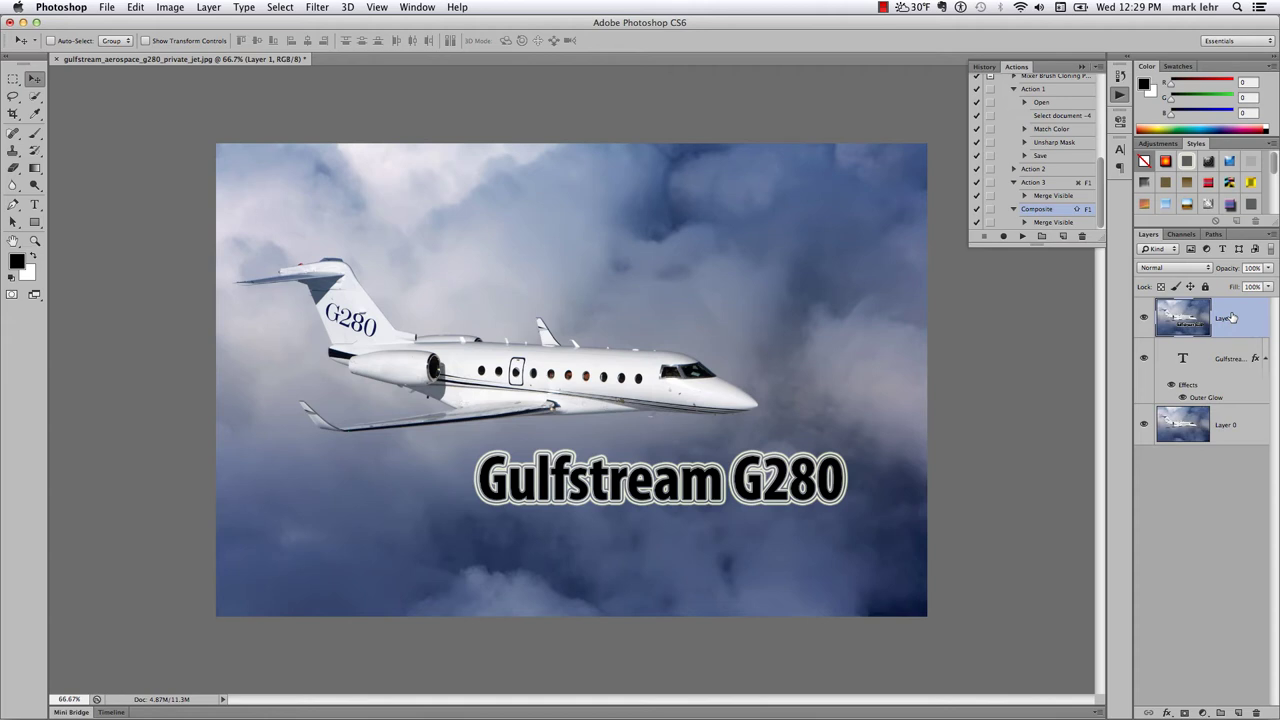
left_click(1212, 574)
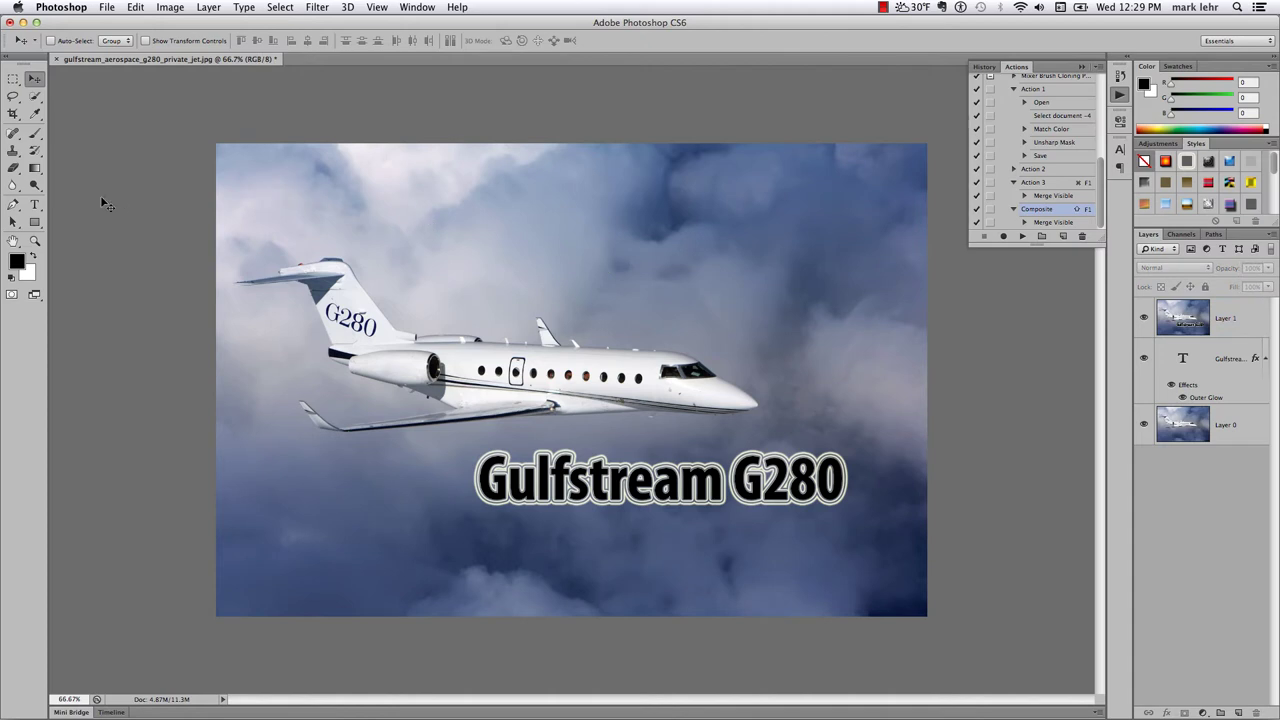
Step: With the Crop tool, test a smaller crop framing the jet, then reset to the full image
left_click(13, 114)
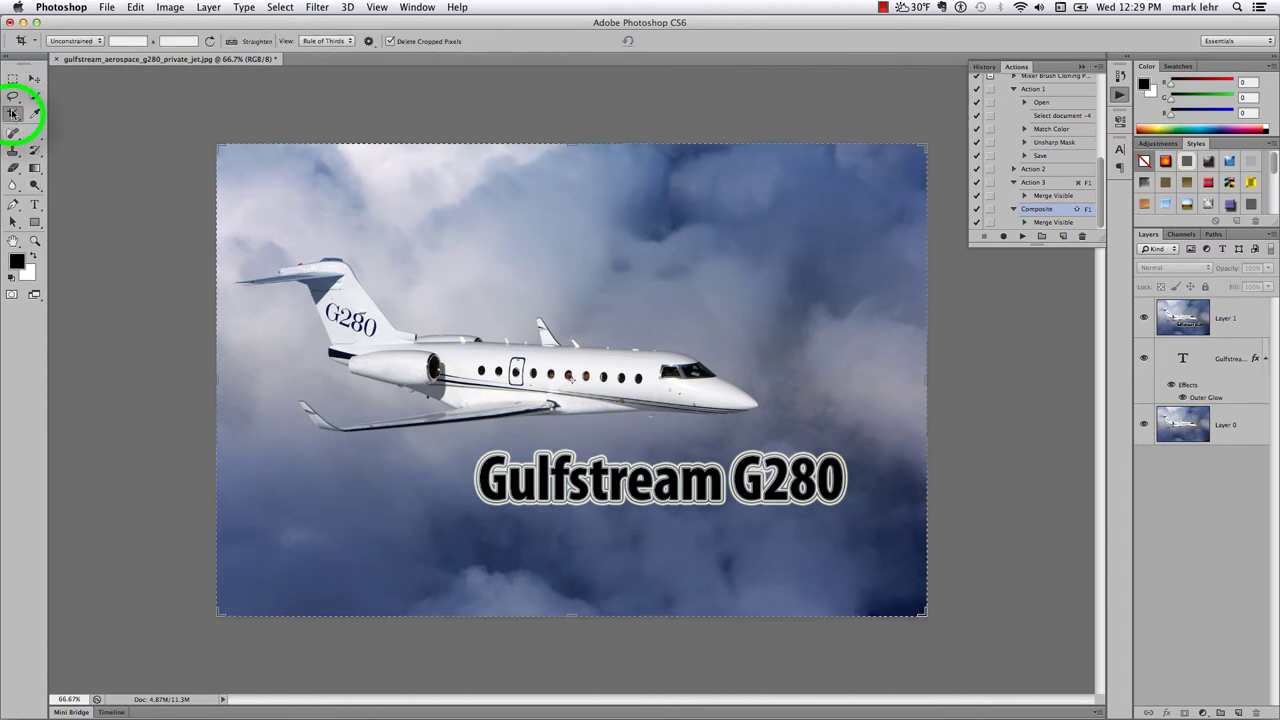
left_click(229, 161)
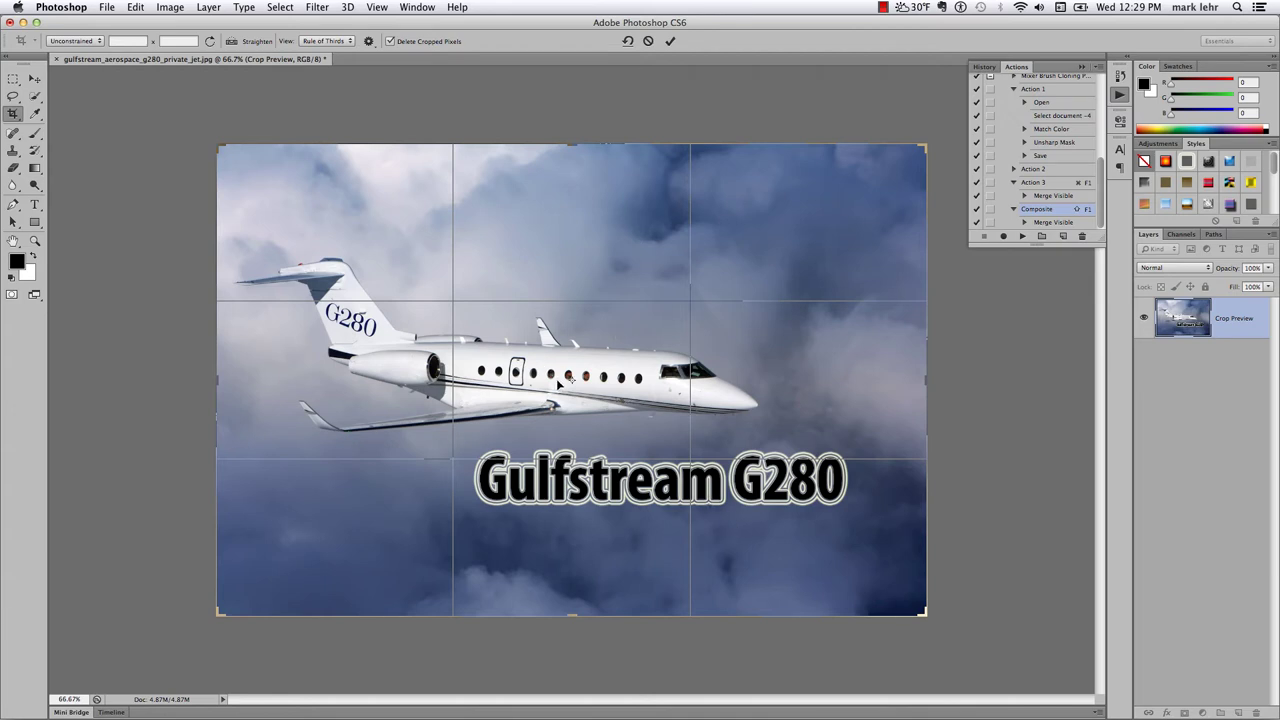
mouse_move(558, 381)
left_mouse_down()
mouse_move(558, 319)
mouse_move(488, 321)
mouse_move(692, 330)
mouse_move(643, 371)
mouse_move(560, 384)
left_mouse_up()
left_click_drag(925, 613, 721, 435)
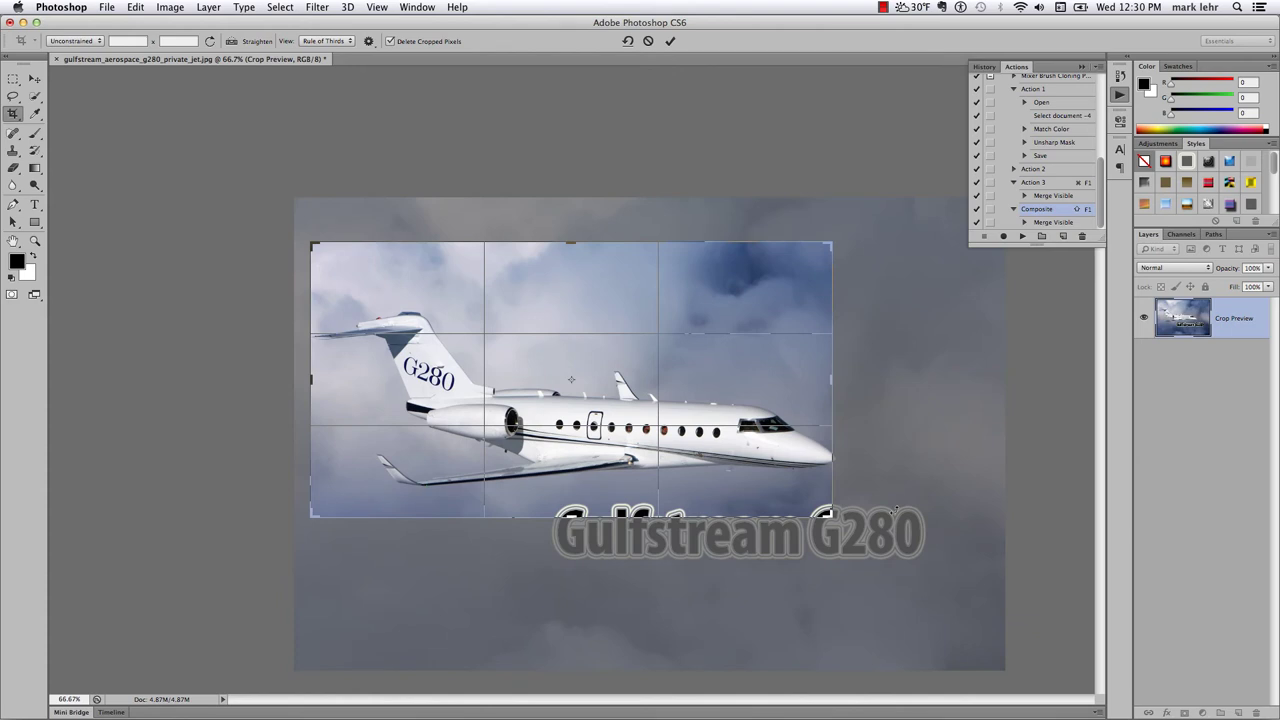
left_click_drag(826, 514, 845, 557)
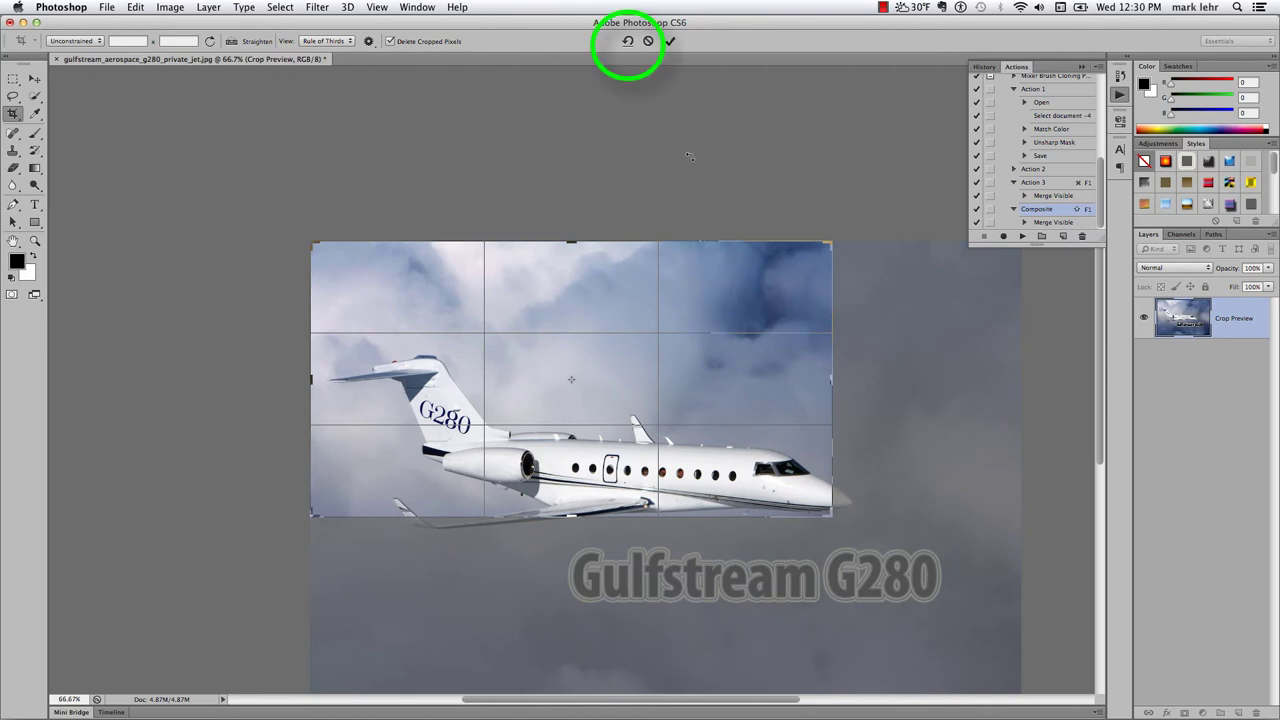
left_click(627, 42)
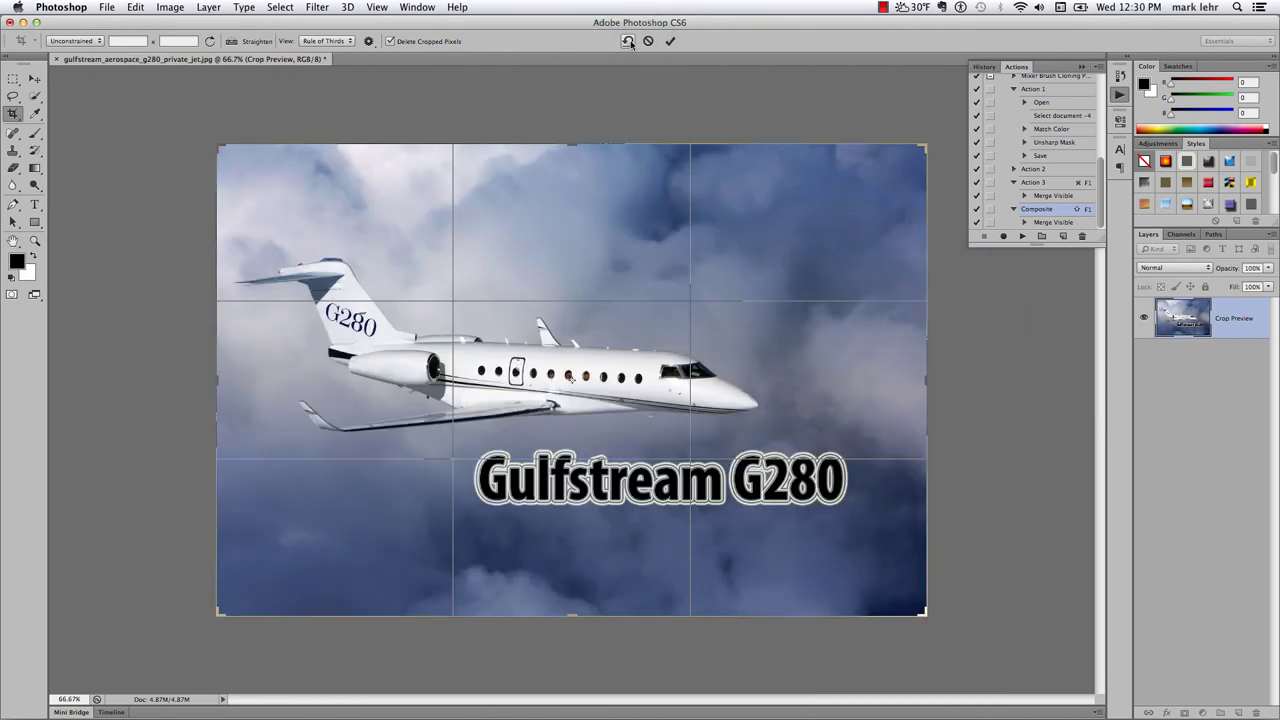
Step: Cycle the crop overlay through Grid, Diagonal, Triangle and Golden Ratio, ending on Golden Spiral
left_click(331, 42)
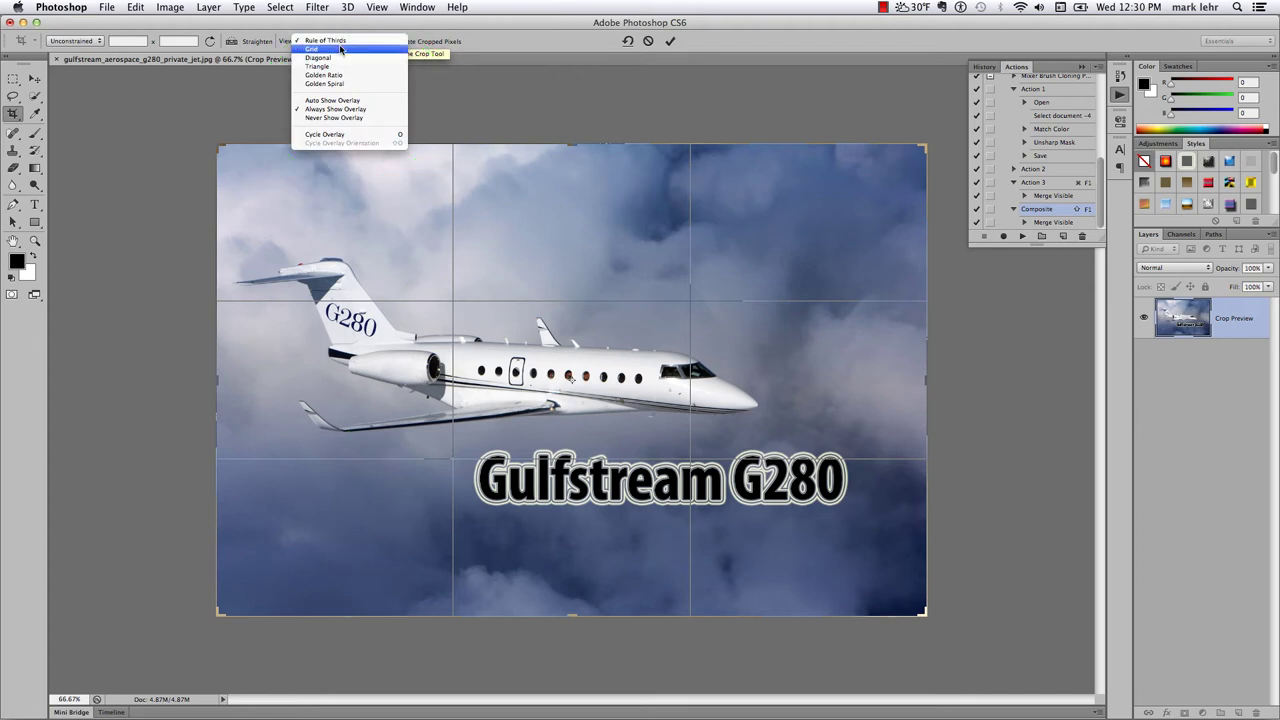
left_click(340, 49)
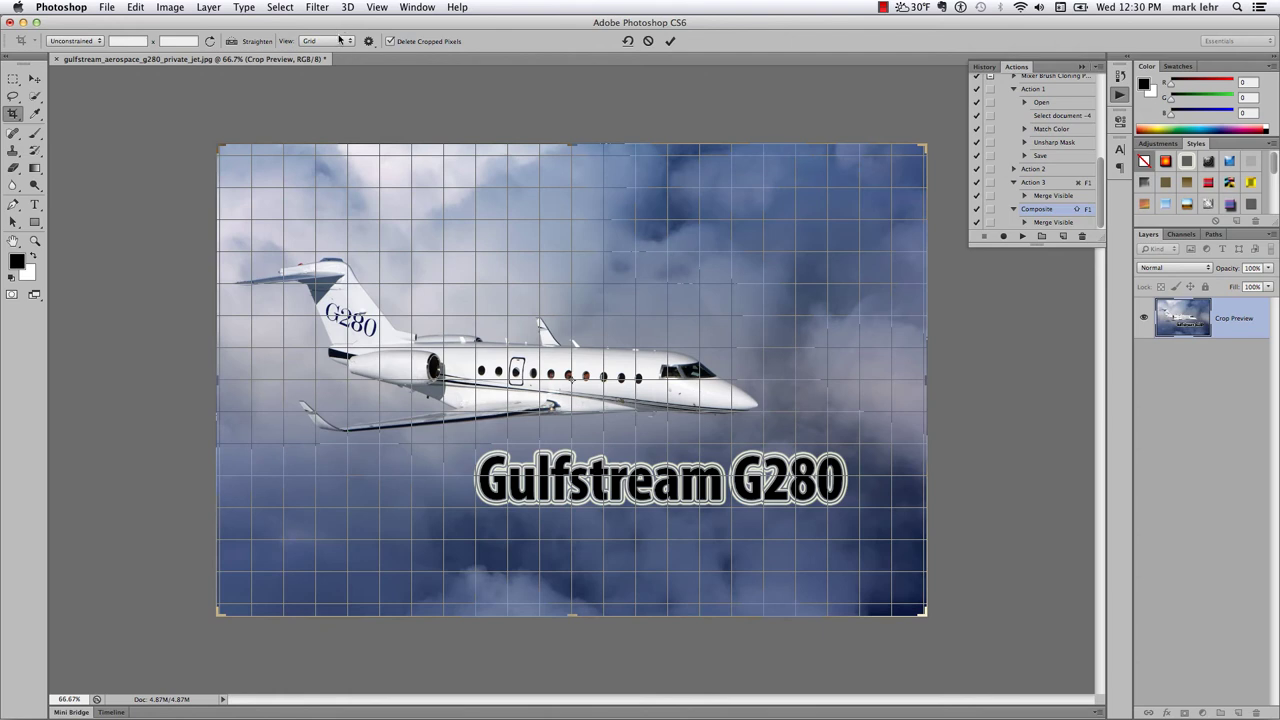
left_click(340, 41)
left_click(339, 49)
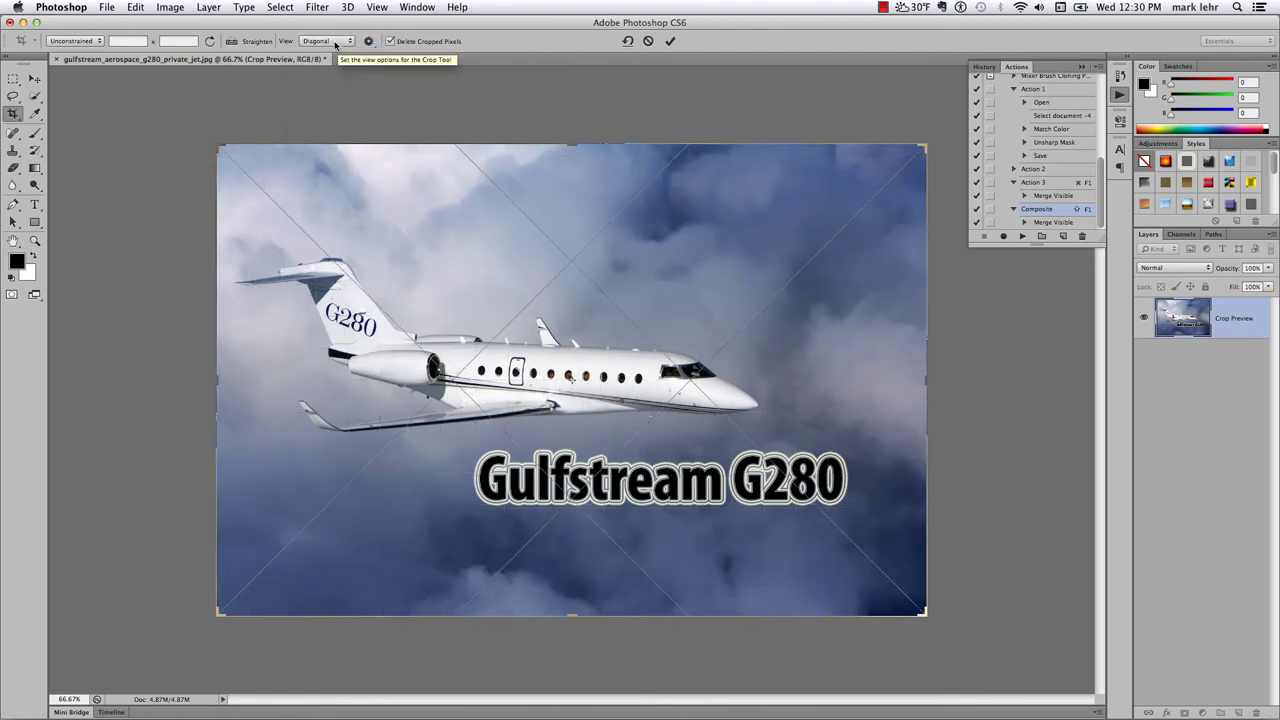
left_click(338, 42)
left_click(336, 49)
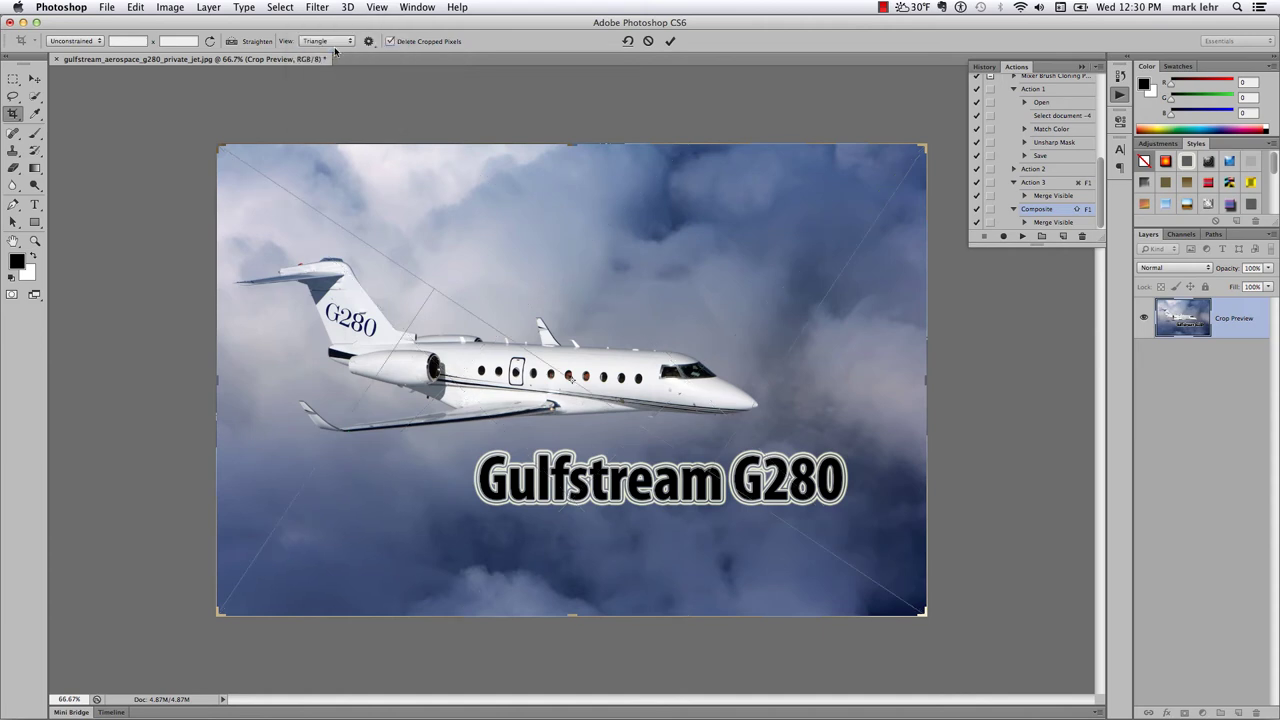
left_click(330, 41)
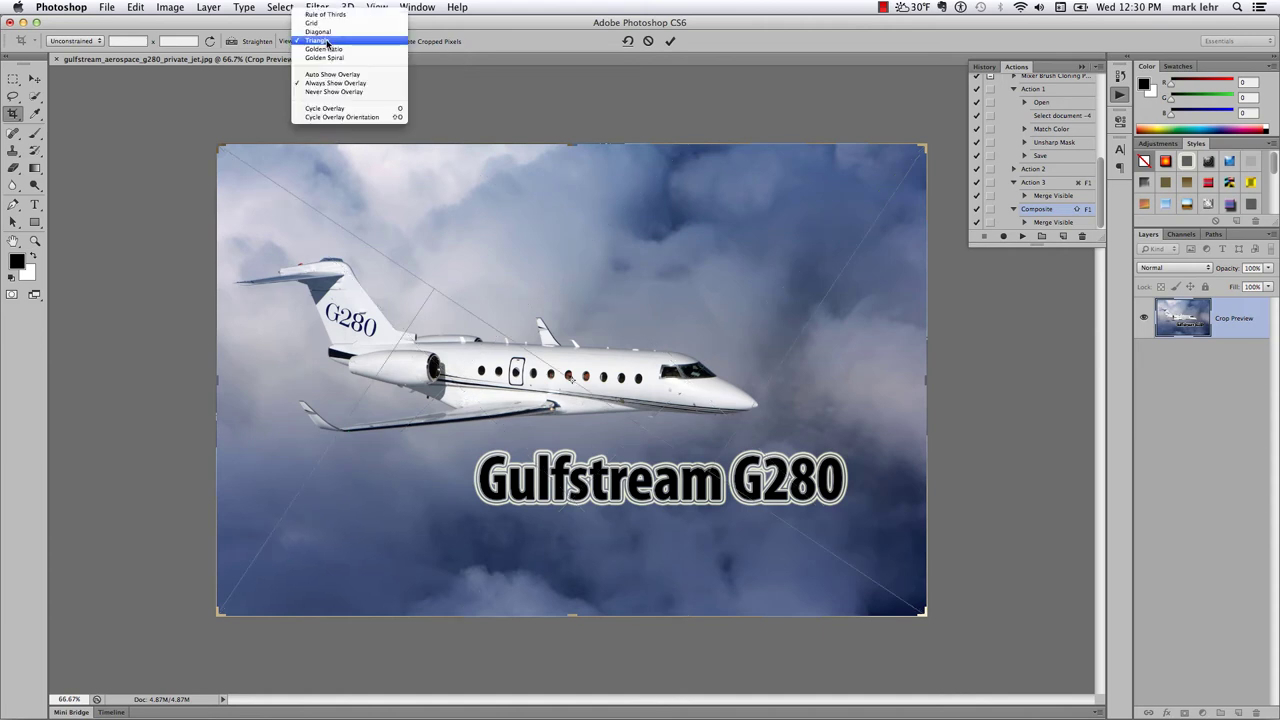
left_click(330, 50)
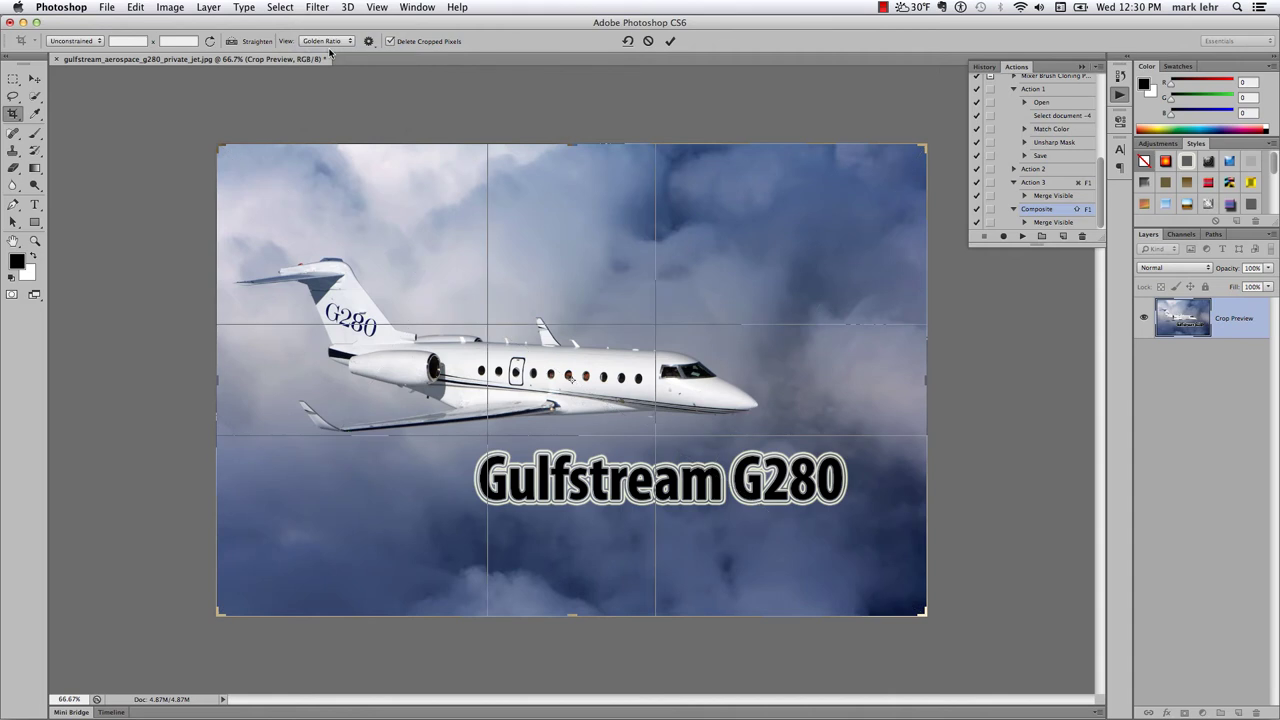
left_click(330, 42)
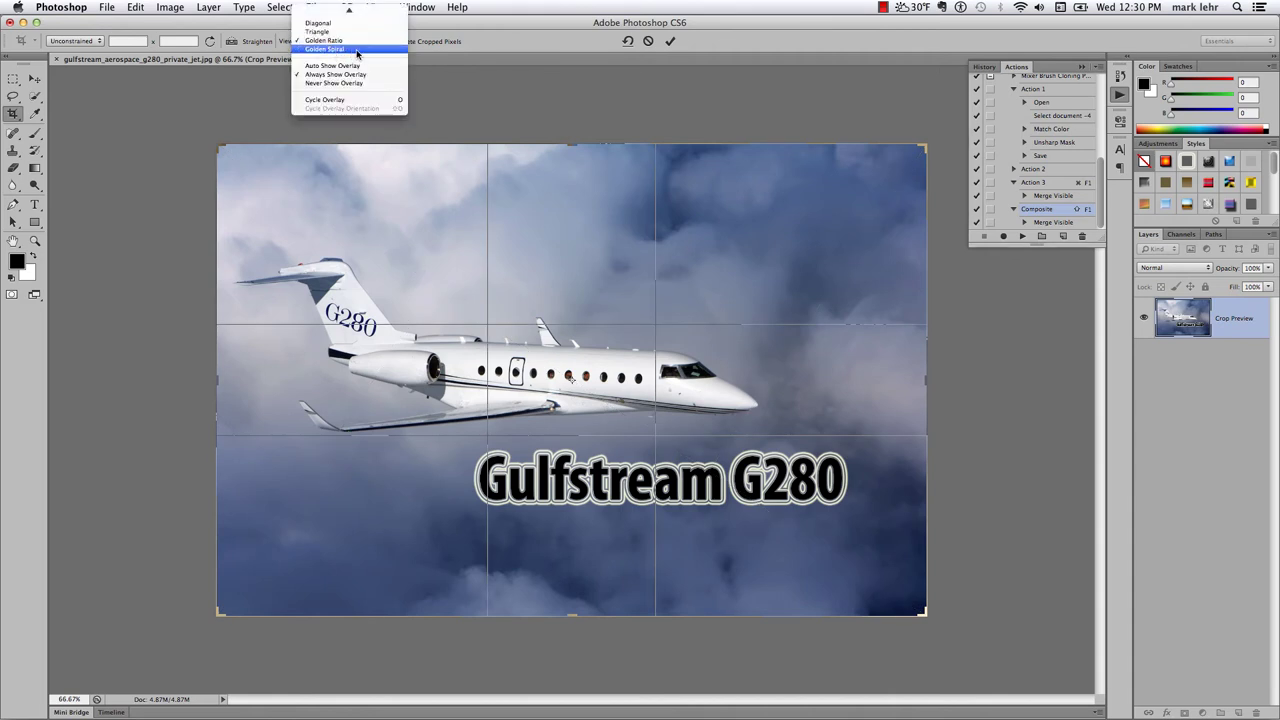
left_click(357, 49)
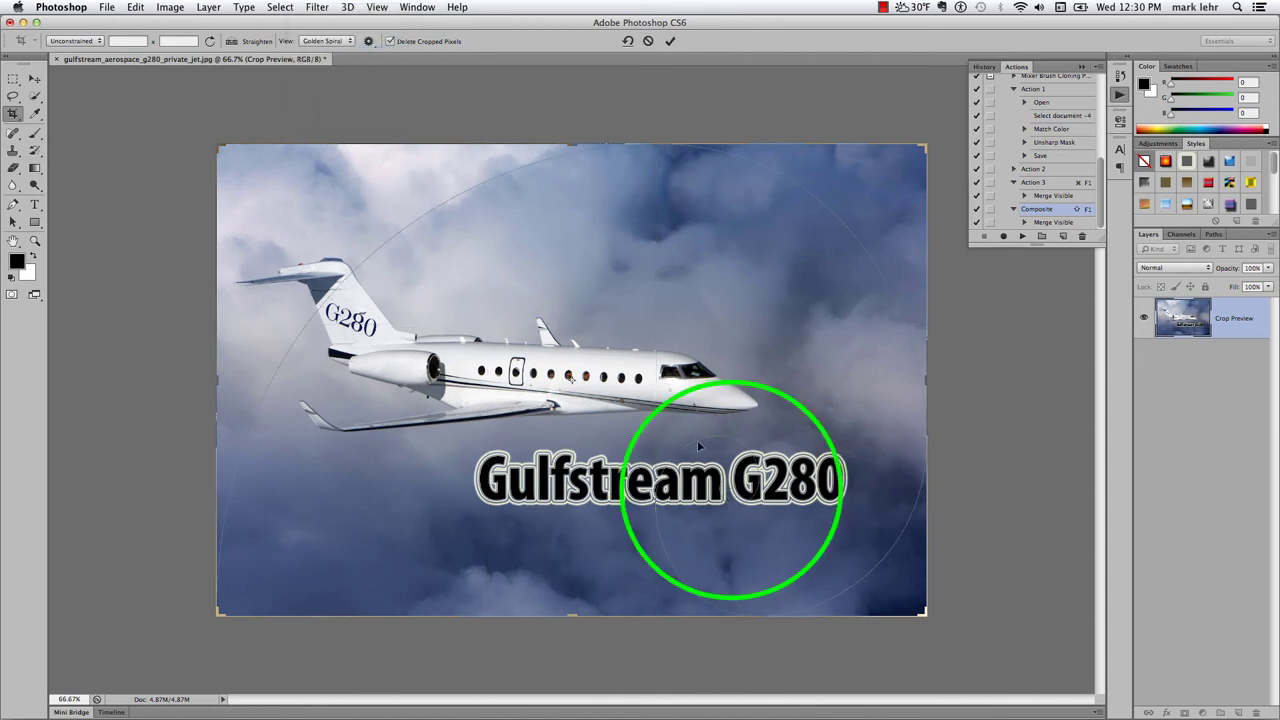
Step: Test a smaller crop, reset it to the full photo, and reorient the Golden Spiral with Shift+O
mouse_move(610, 383)
left_mouse_down()
mouse_move(711, 443)
mouse_move(731, 440)
mouse_move(735, 497)
mouse_move(780, 505)
mouse_move(690, 420)
mouse_move(590, 378)
left_mouse_up()
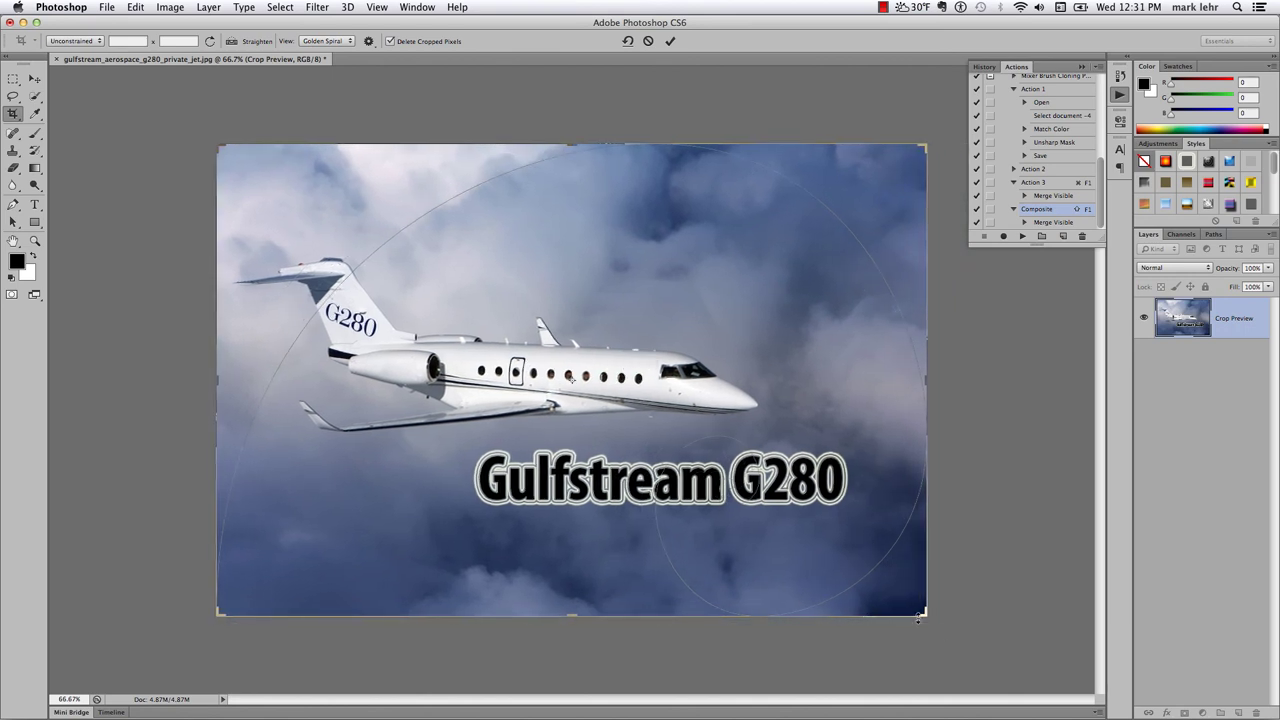
left_click_drag(924, 614, 845, 538)
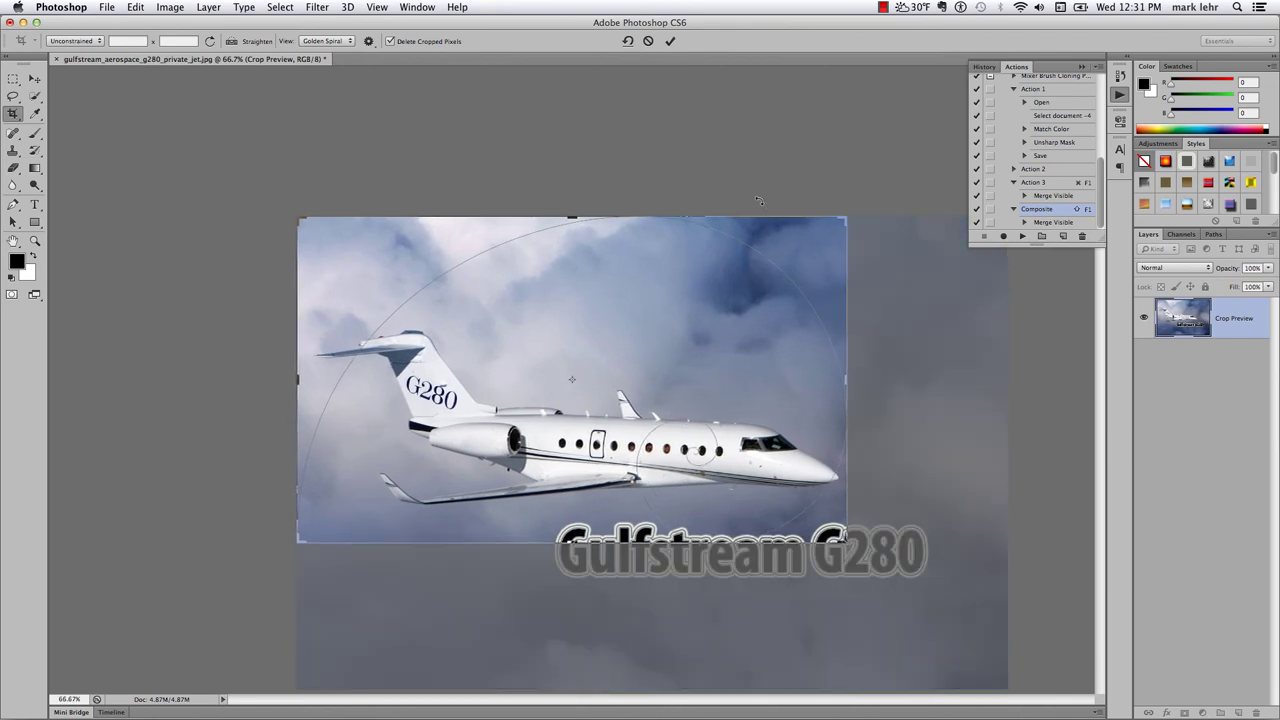
left_click(627, 41)
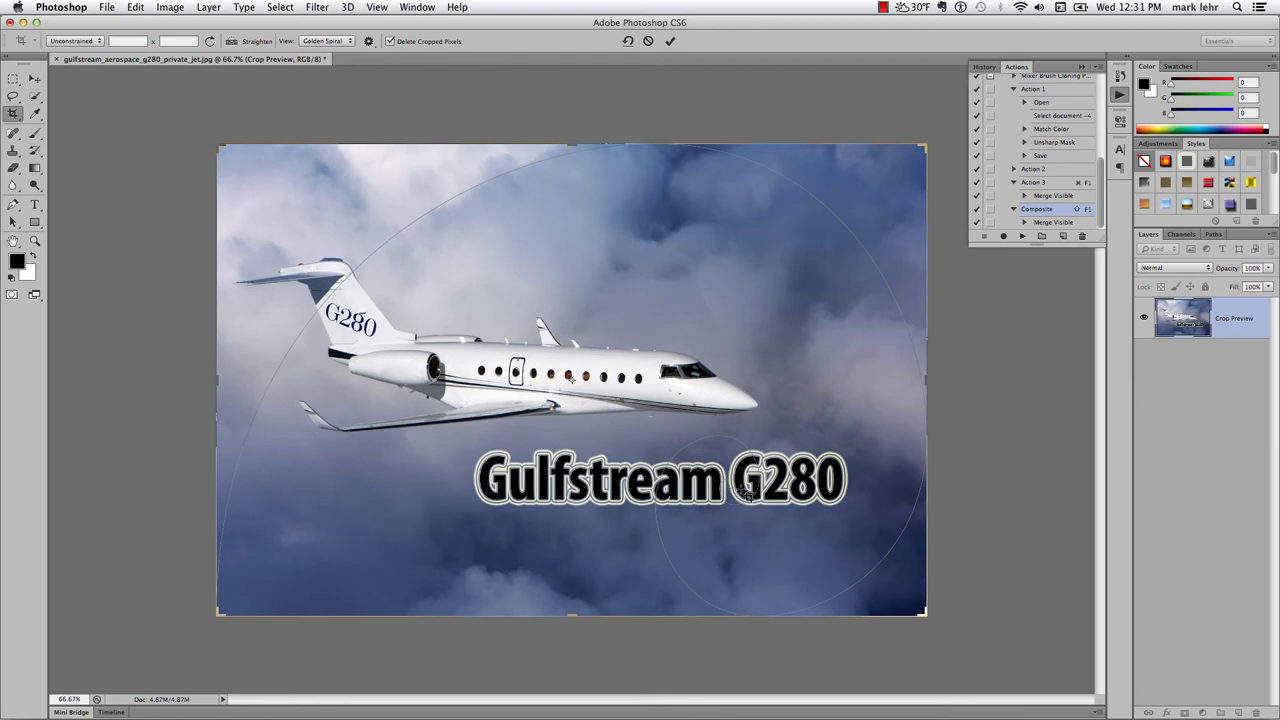
key("shift+o")
key("shift+o")
key("shift+o")
key("shift+o")
key("shift+o")
key("shift+o")
key("shift+o")
key("shift+o")
key("shift+o")
key("shift+o")
key("shift+o")
Step: Commit the crop and add a new empty Layer 2 to the layer stack
left_click(673, 41)
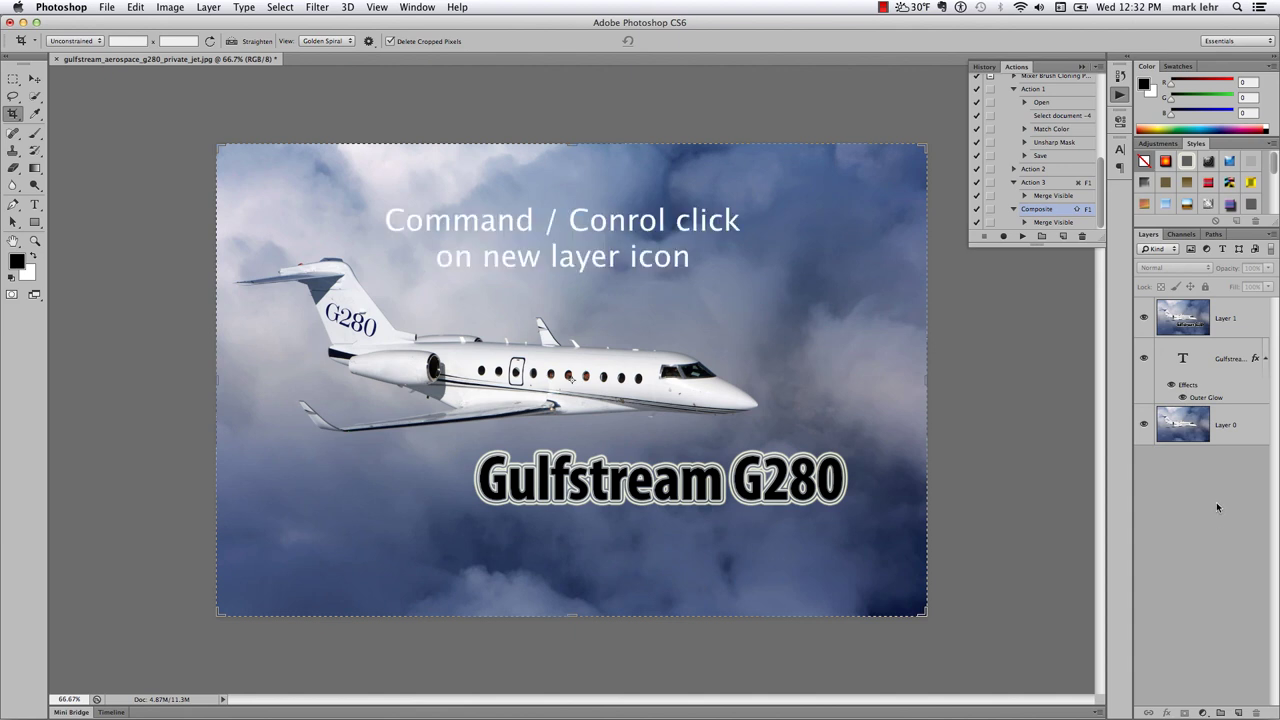
left_click(1238, 711, "super")
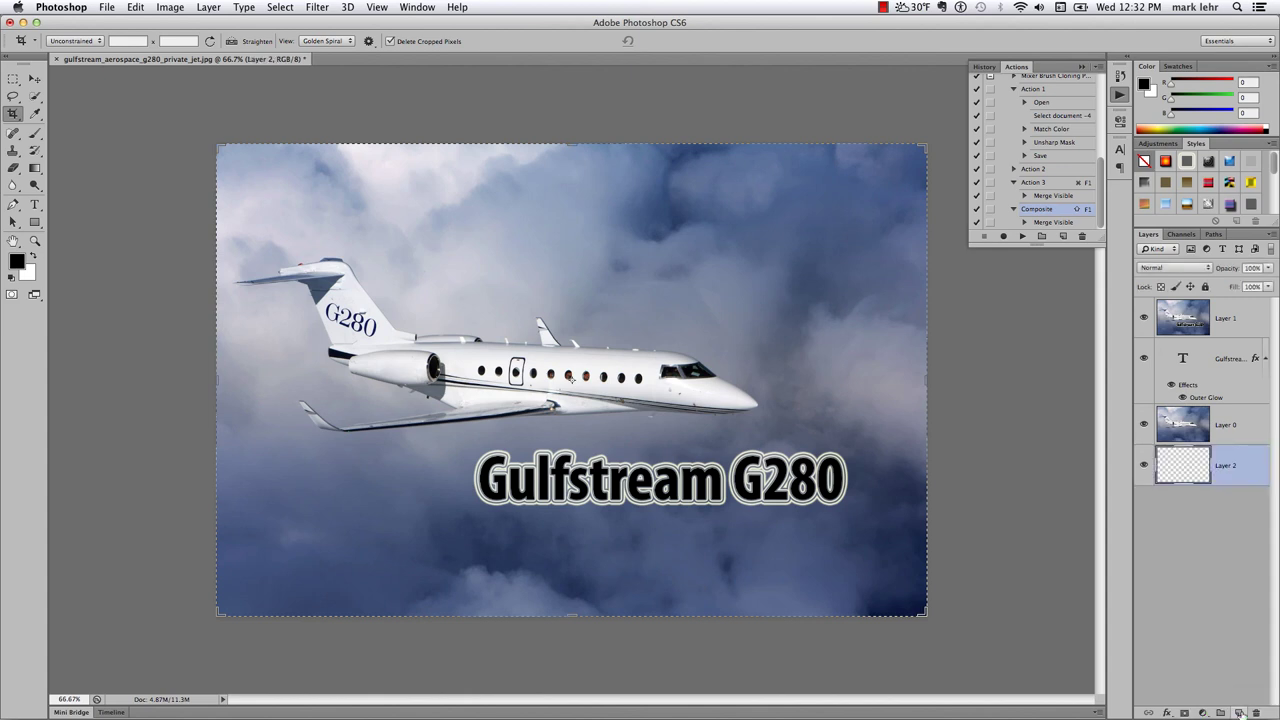